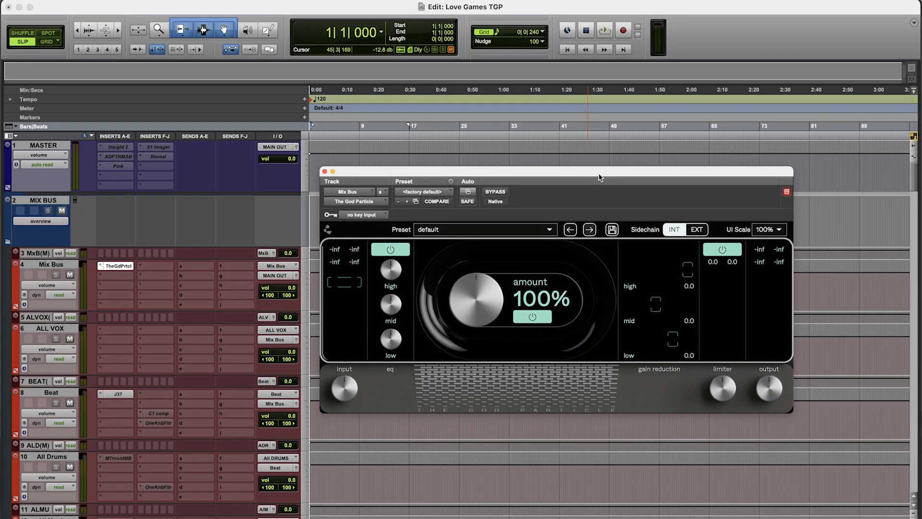
- Look through the session's tracks from the master and mix bus down to the vocals, drums, bass and music
scroll(809, 287, "down", 4)
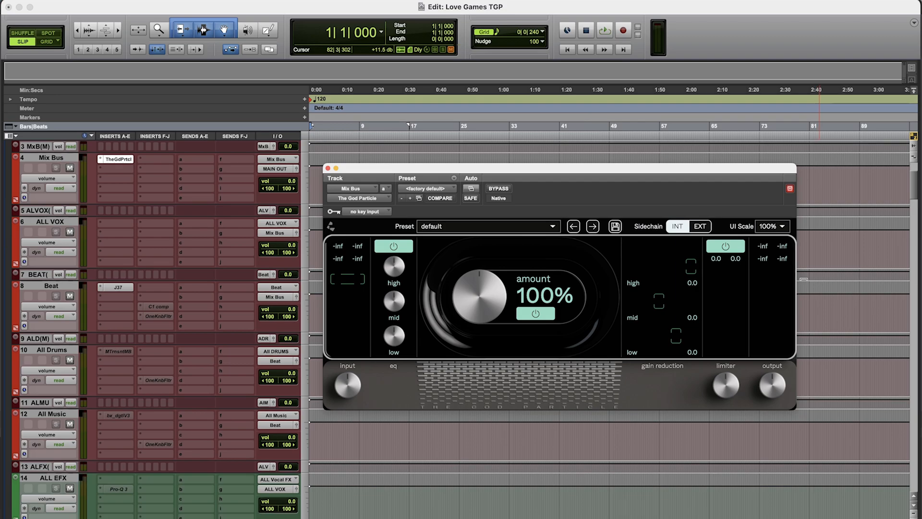
scroll(106, 239, "up", 4)
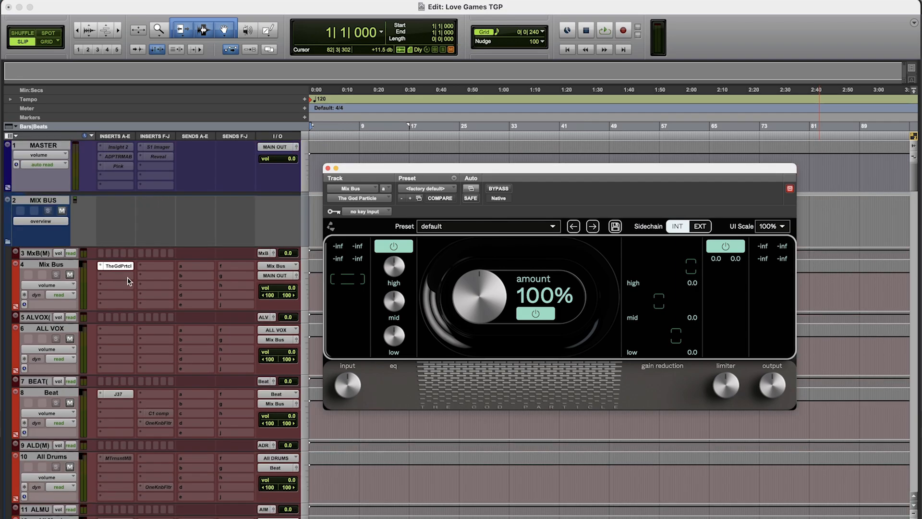
scroll(344, 388, "down", 4)
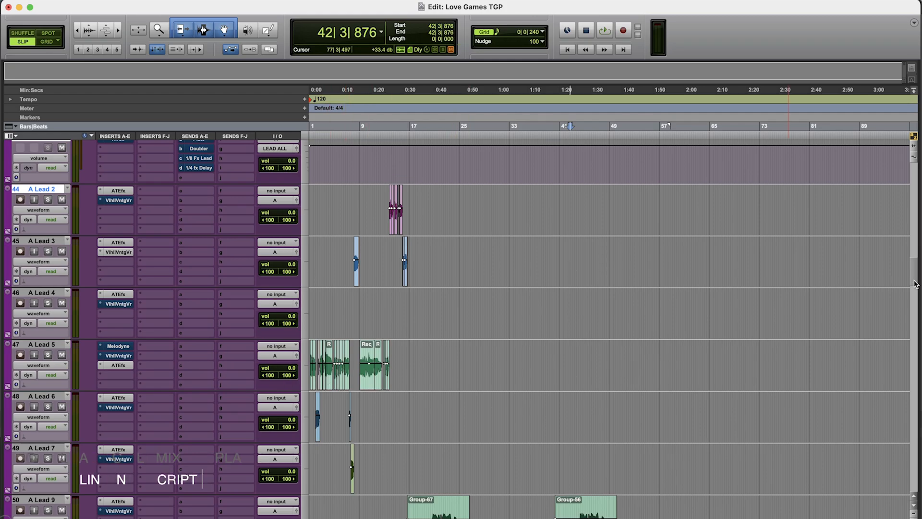
scroll(752, 407, "down", 20)
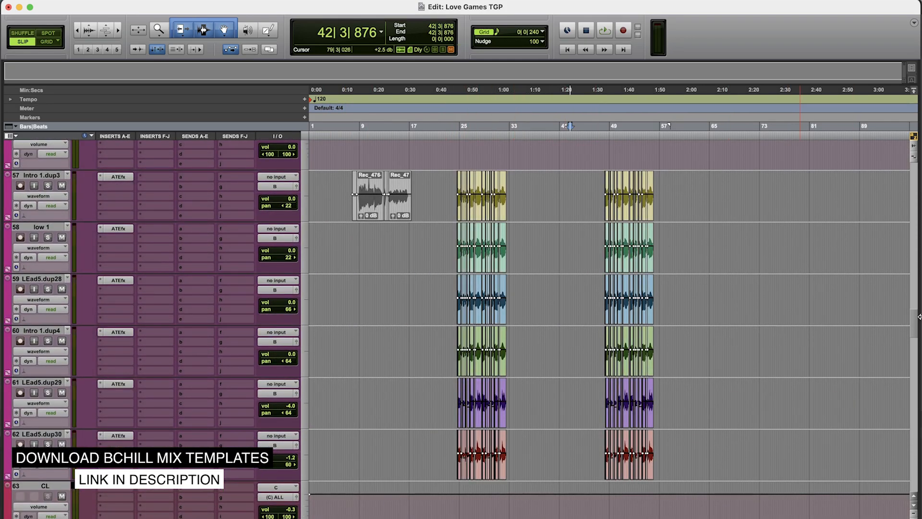
scroll(917, 333, "down", 20)
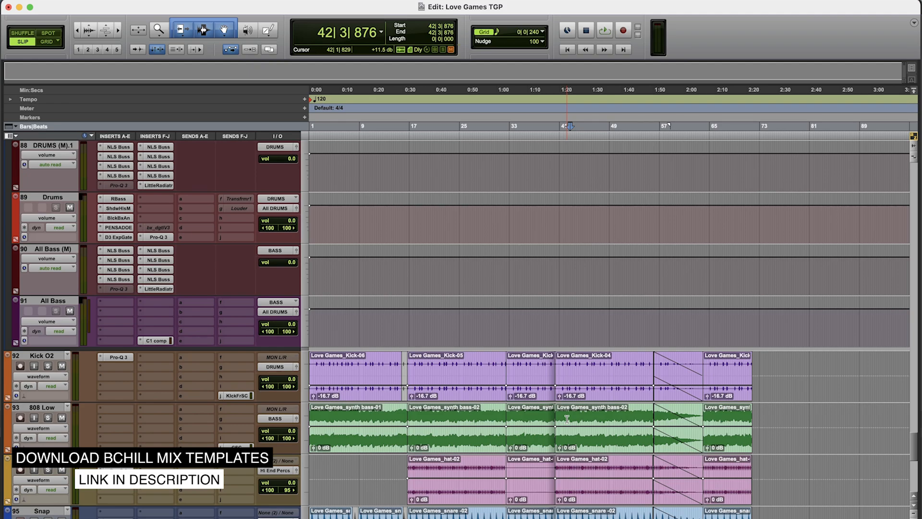
scroll(590, 380, "down", 3)
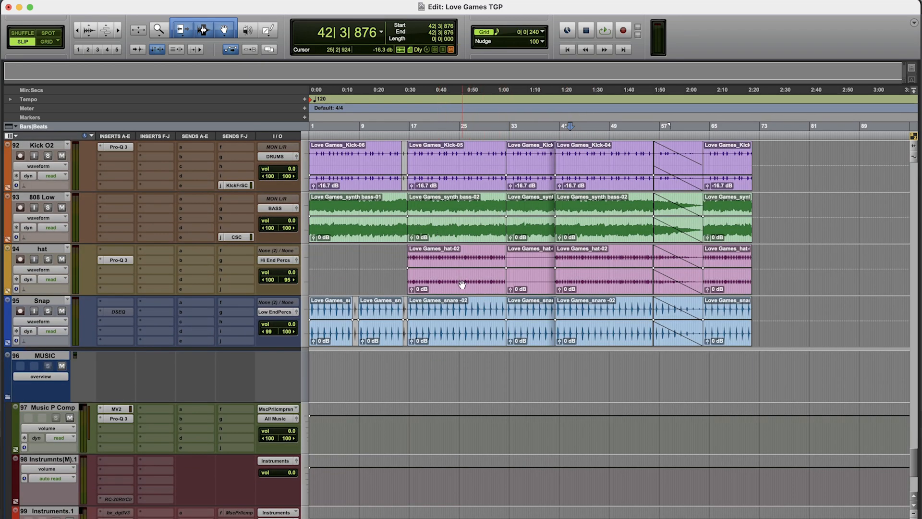
scroll(463, 282, "down", 5)
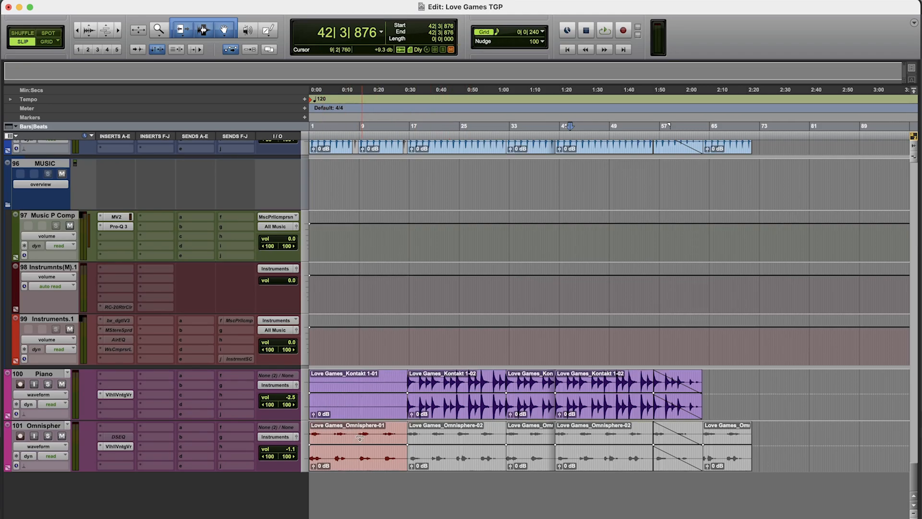
scroll(388, 423, "up", 5)
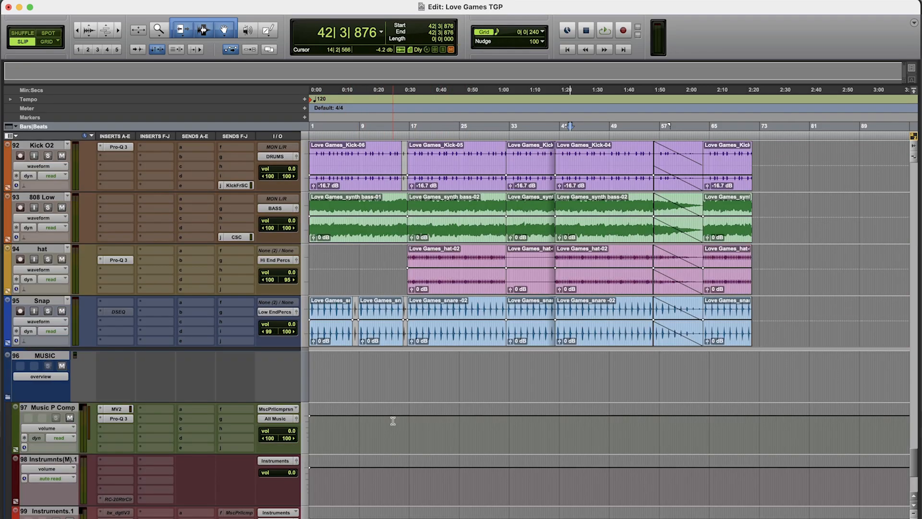
scroll(393, 421, "up", 3)
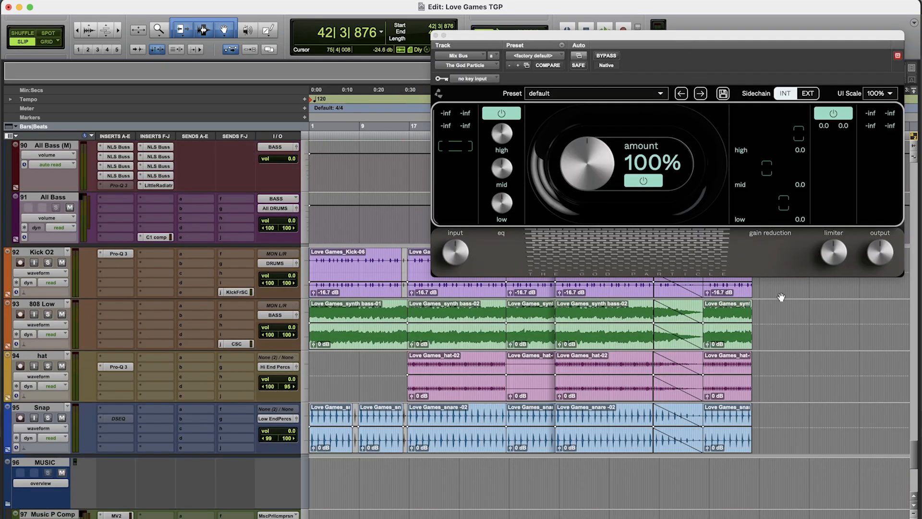
scroll(782, 297, "up", 2)
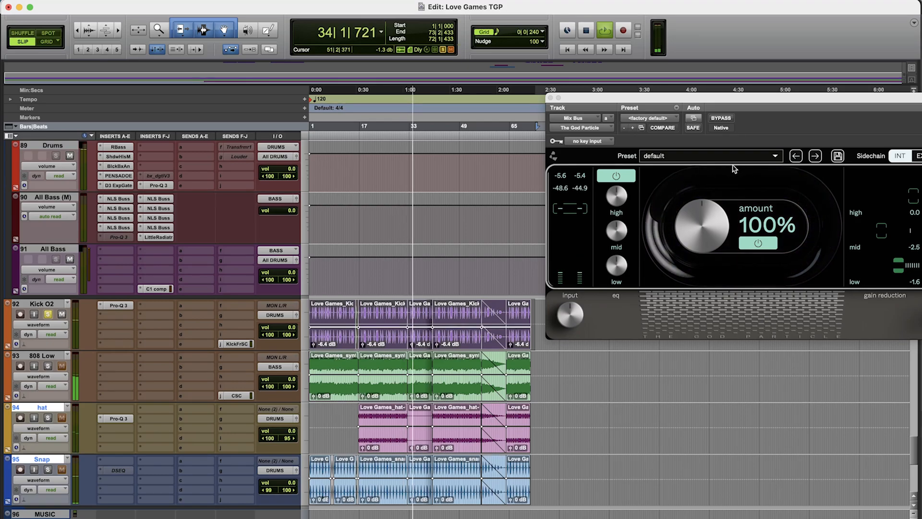
- Audition the kick and snap tracks through the mix bus and set the snap clips' gain to -3.3 dB
key("space")
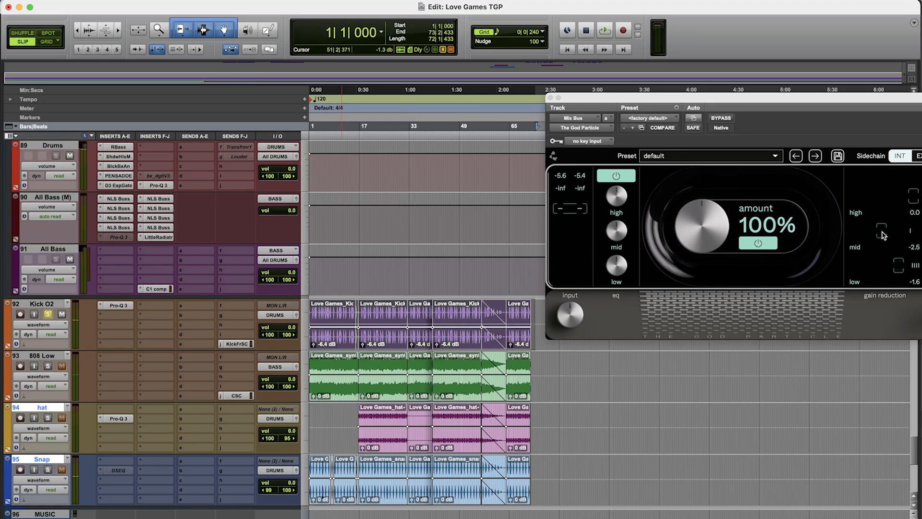
scroll(432, 265, "down", 5)
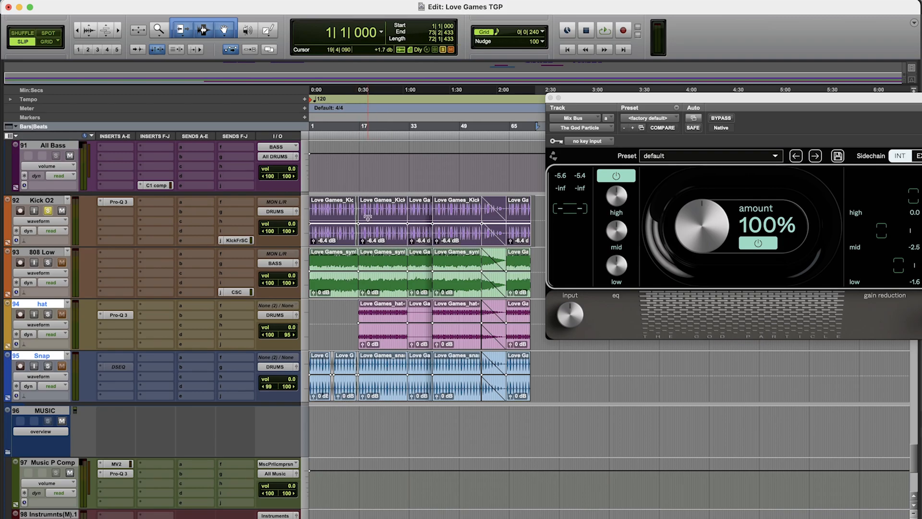
left_click(364, 123)
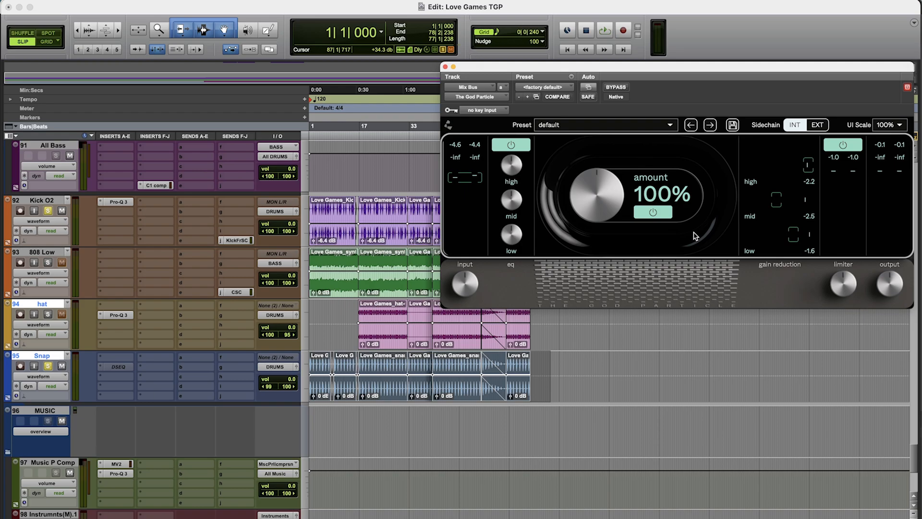
key("space")
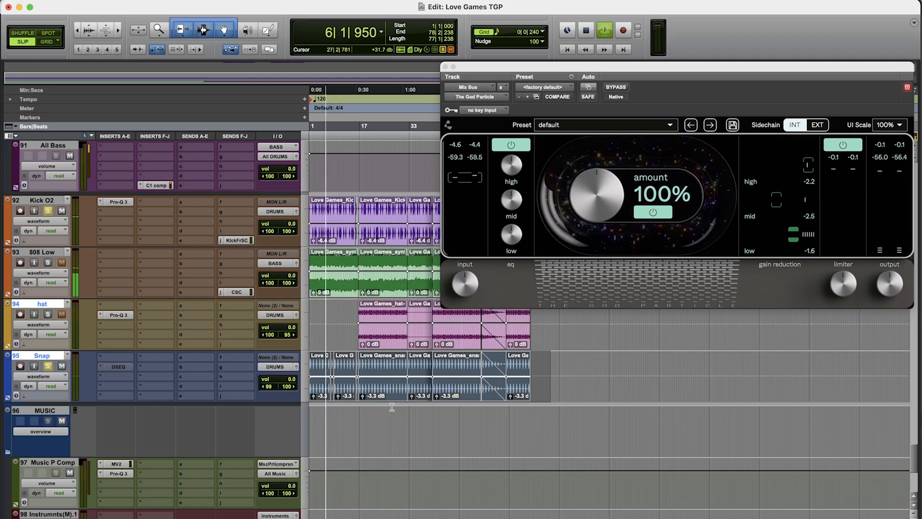
key("space")
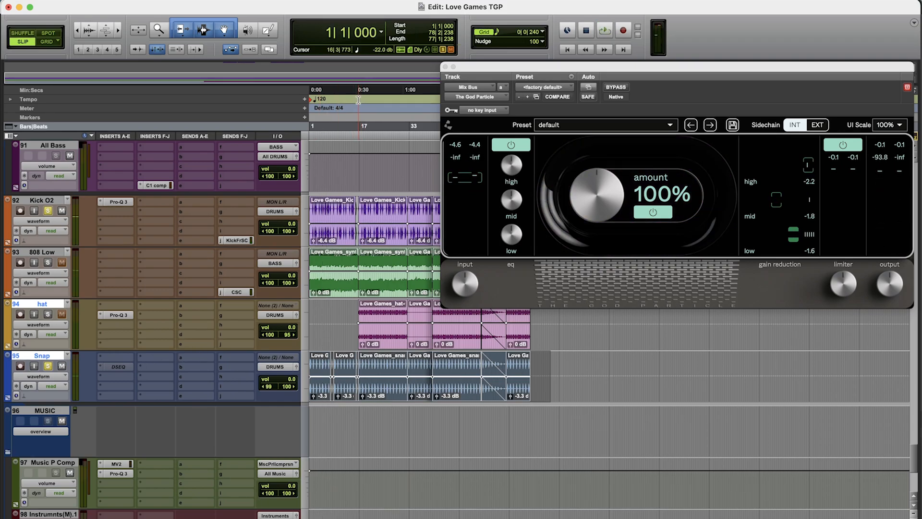
- Play the drums from about bar 17 and set the hat clips' gain to -6.6 dB
left_click(359, 99)
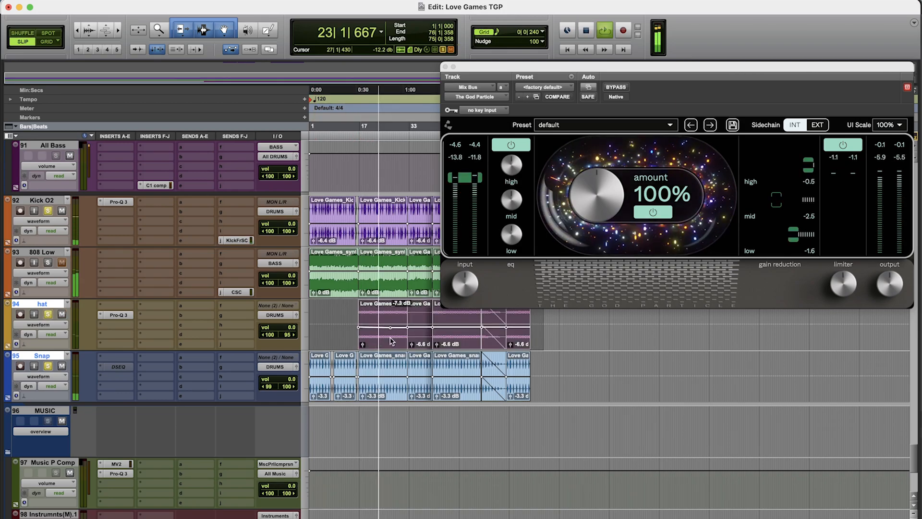
key("super+z")
left_click_drag(391, 342, 386, 330)
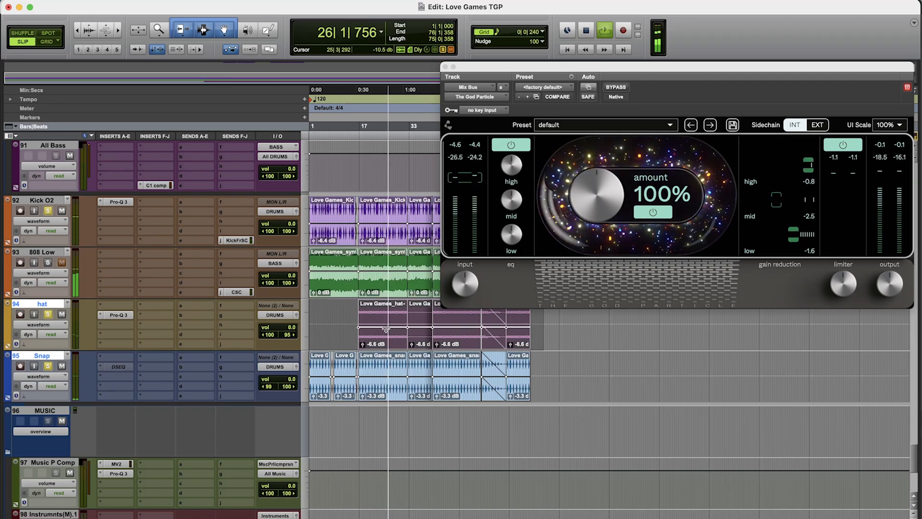
key("space")
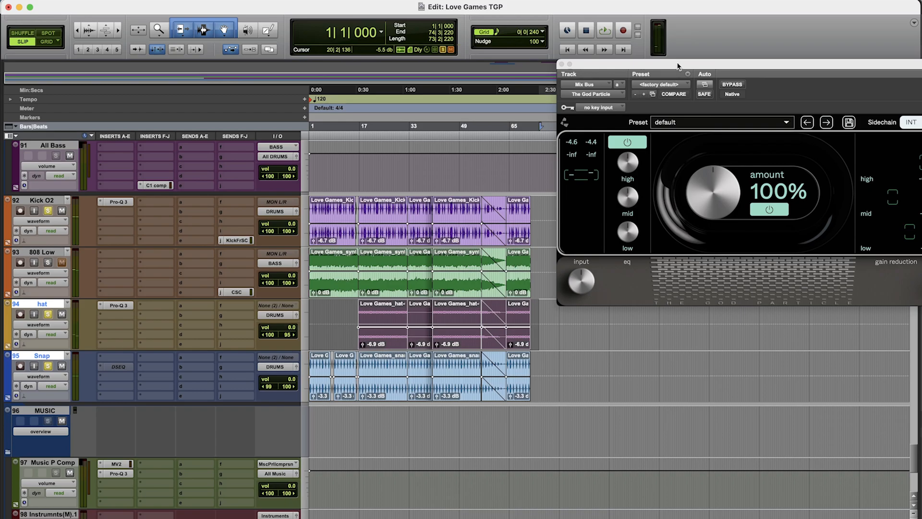
- Add MAutopan to the hat track below Pro-Q 3 and set its sync length to 1
left_click_drag(679, 66, 609, 60)
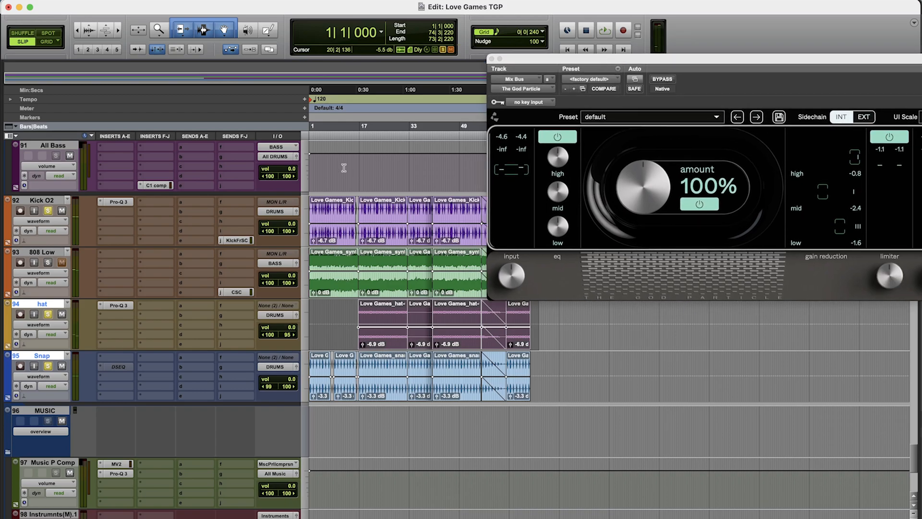
left_click(120, 316)
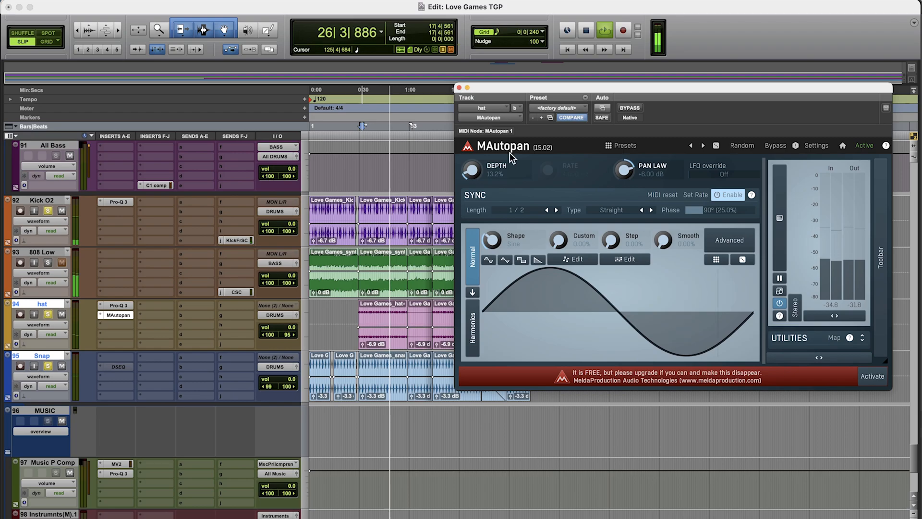
left_click(556, 210)
left_click(547, 210)
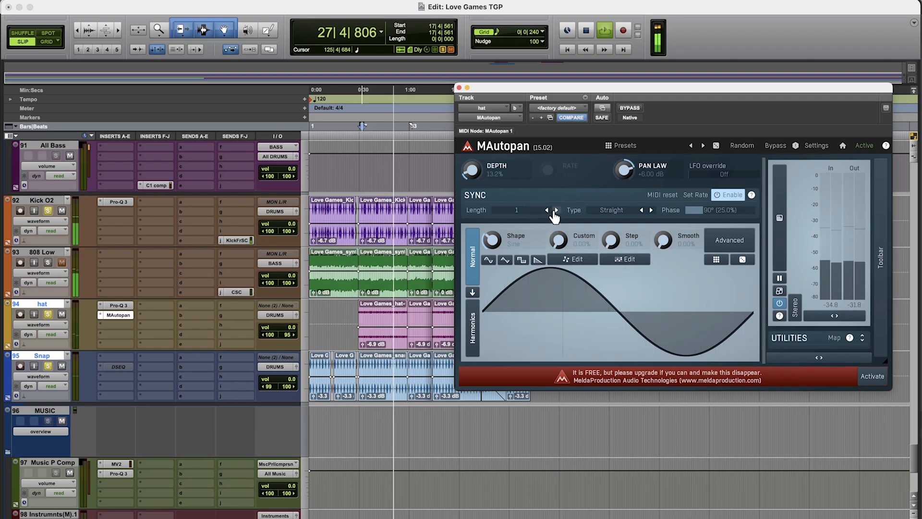
left_click(459, 87)
key("space")
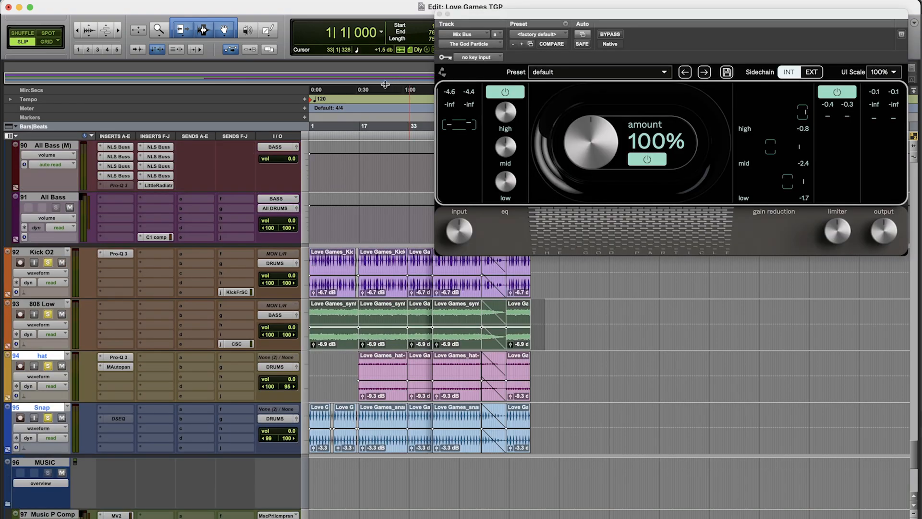
- Play the 808 Low with the drums and set the 808 clips' gain to -6.6 dB
key("space")
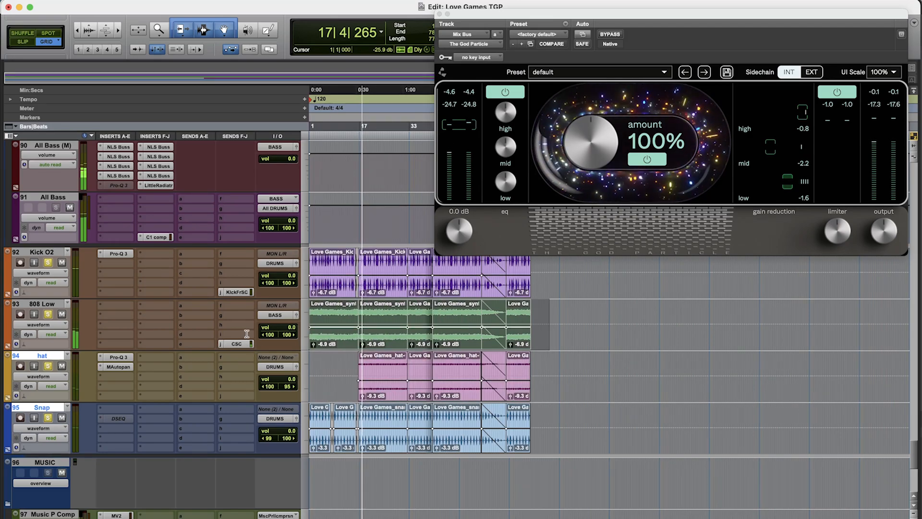
left_click_drag(386, 326, 387, 323)
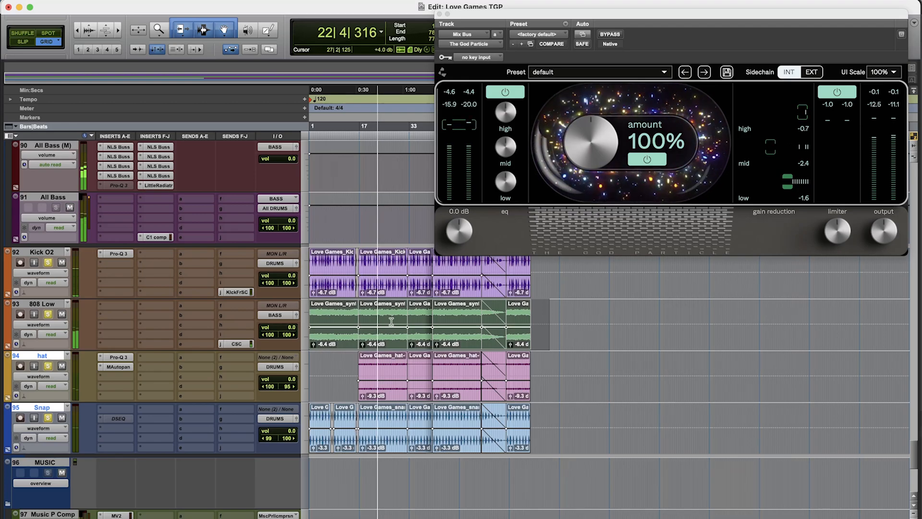
left_click_drag(390, 326, 388, 327)
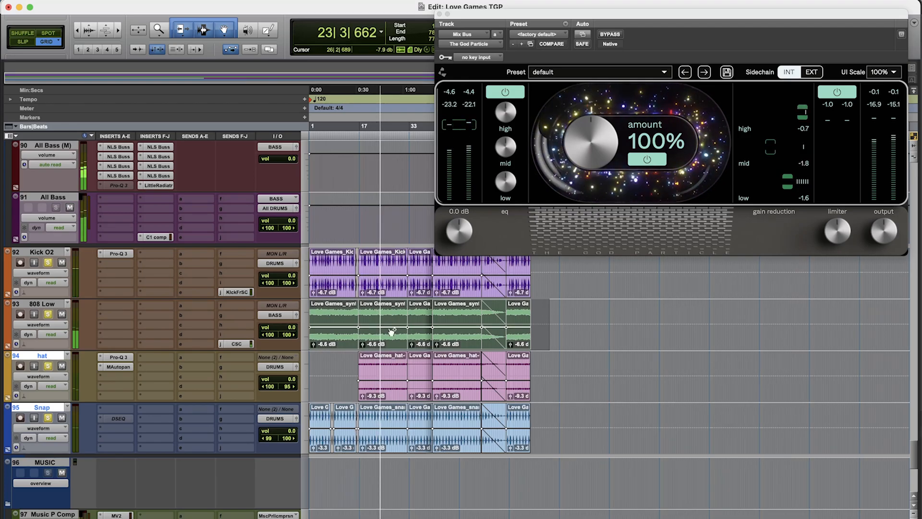
- Insert stereo Spectre on the 808 Low track, set its lowest band to 29.01 Hz and 1.33 dB, and open the All Bass C1 comp
left_click(108, 308)
type("spectre")
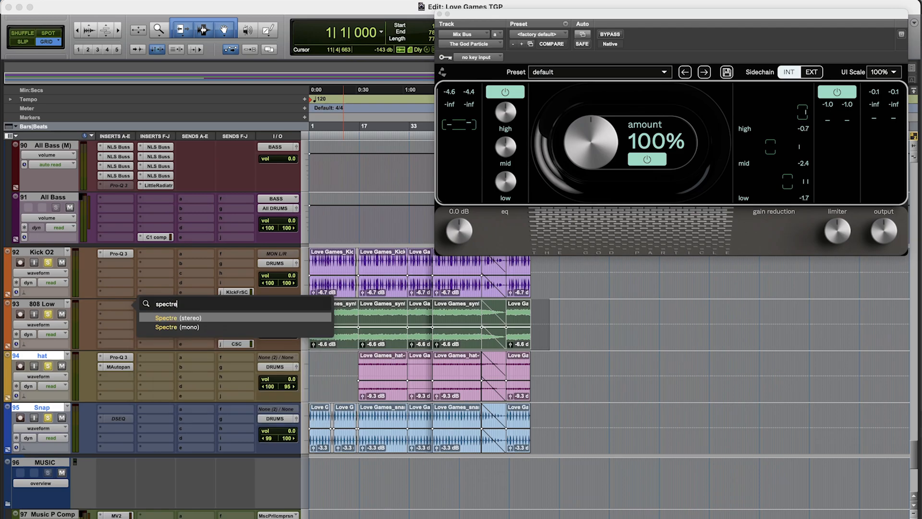
key("Return")
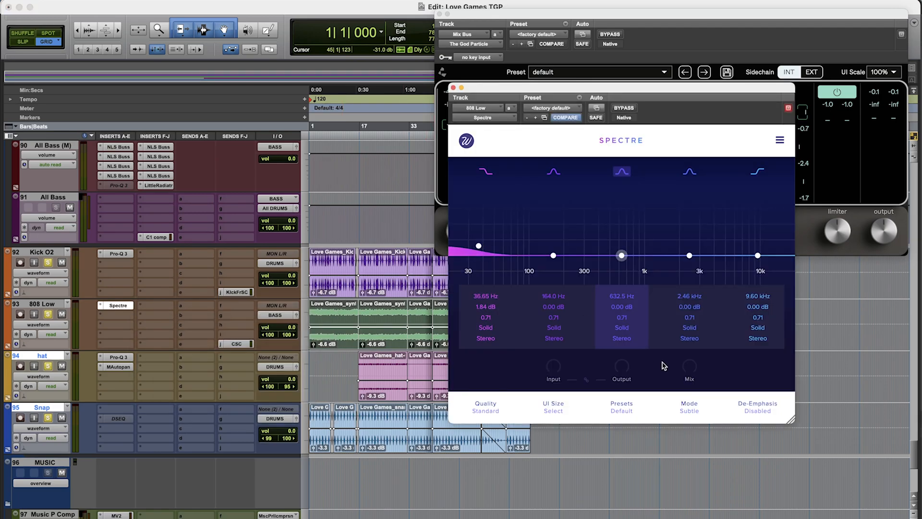
key("space")
mouse_move(479, 247)
left_mouse_down()
mouse_move(483, 214)
mouse_move(498, 200)
mouse_move(533, 204)
mouse_move(485, 226)
mouse_move(467, 249)
left_mouse_up()
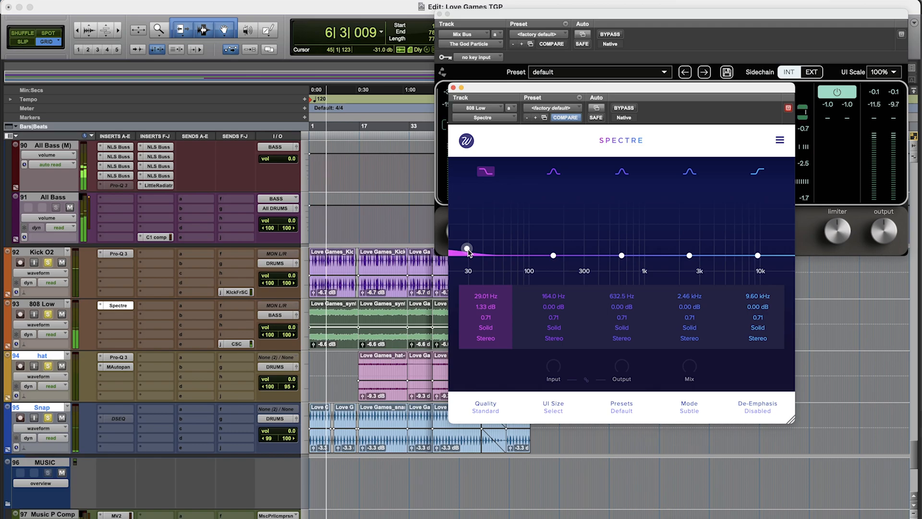
left_click(162, 237)
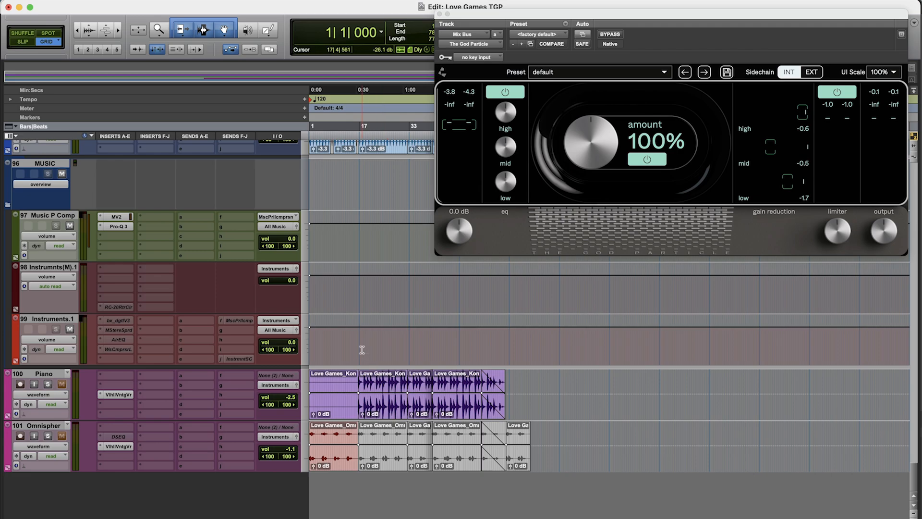
- Solo the Omnispher track for playback and reset its volume to 0.0 dB
left_click(361, 347)
key("t")
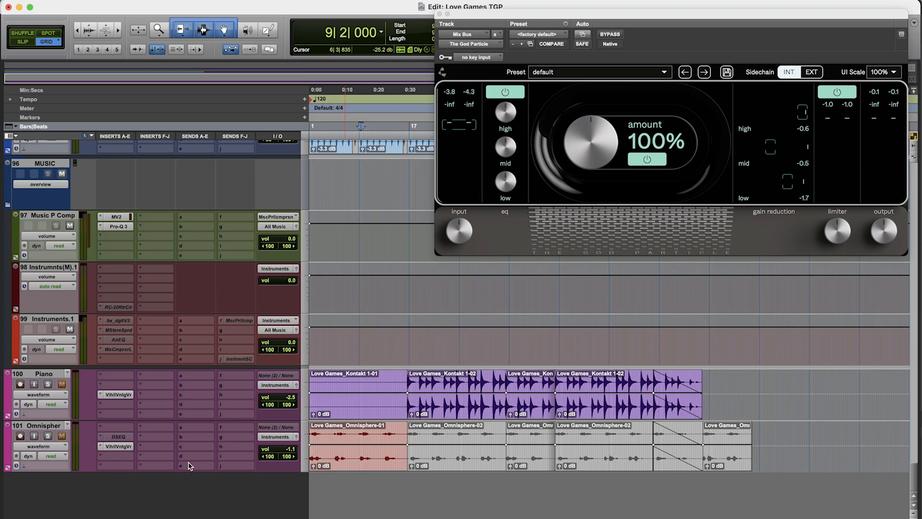
left_click(48, 436)
key("space")
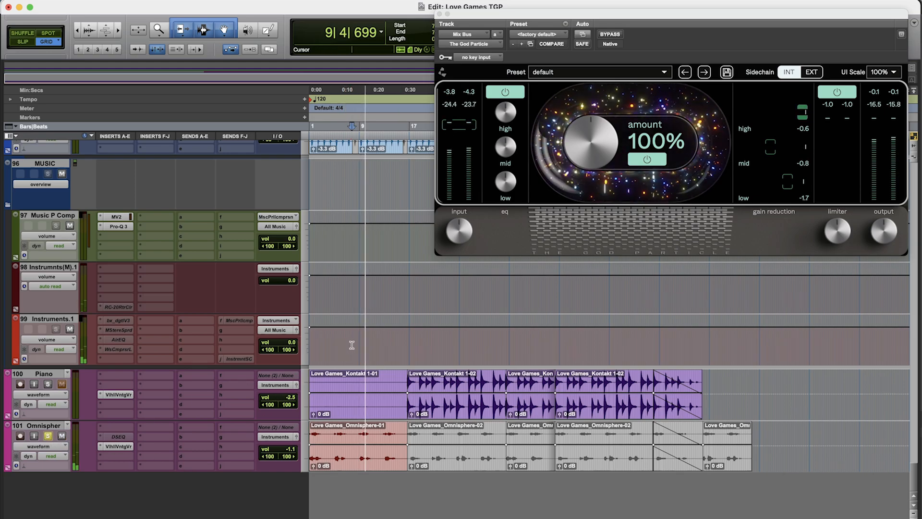
left_click(293, 450, "alt")
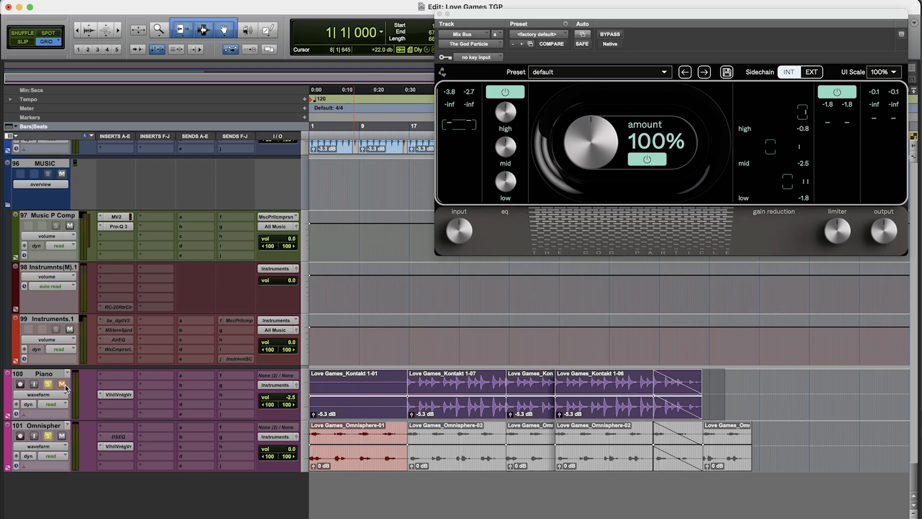
- Play the music from around bar 15 and set the clip gain of all Piano clips to +1.5 dB
left_click(394, 126)
key("space")
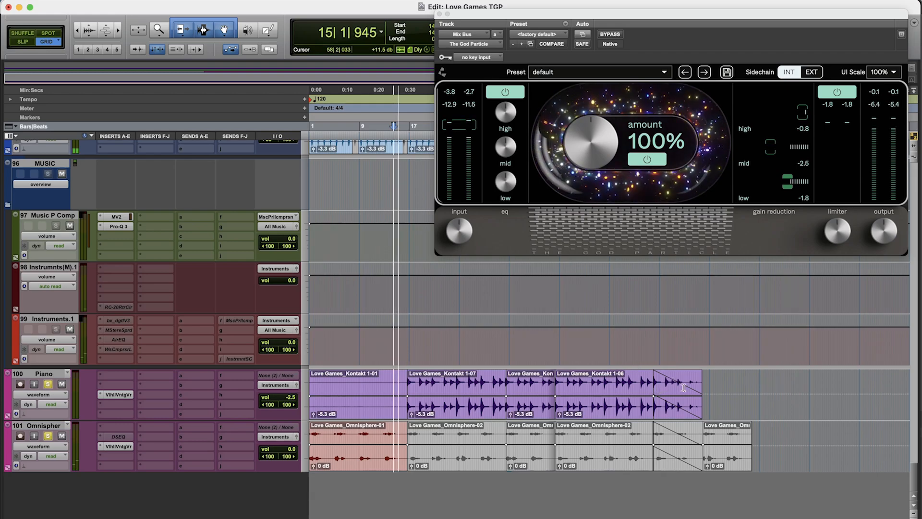
left_click_drag(713, 388, 310, 383)
left_click_drag(436, 382, 445, 338)
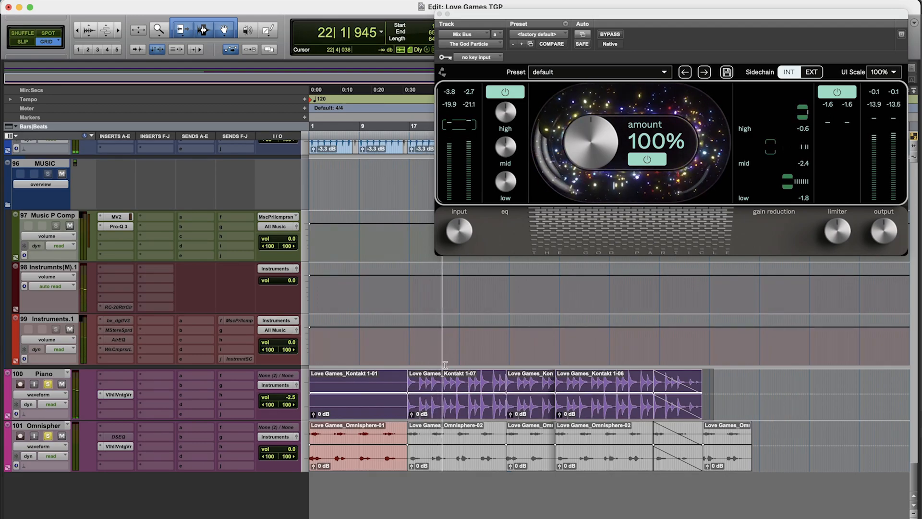
left_click_drag(444, 388, 447, 379)
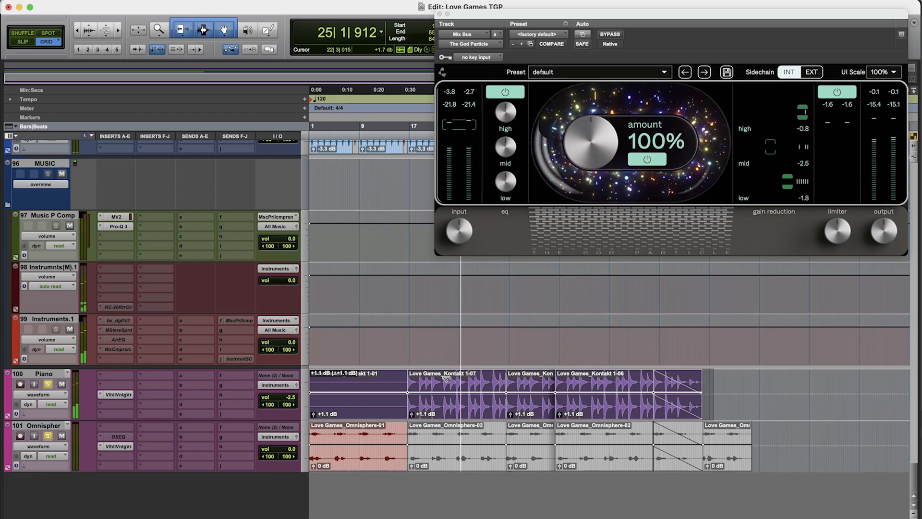
left_click_drag(446, 380, 446, 379)
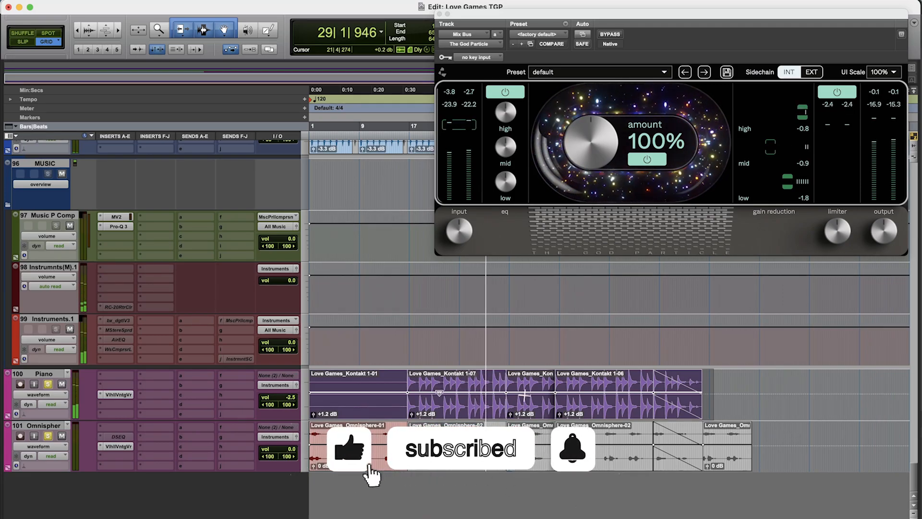
left_click_drag(440, 393, 441, 390)
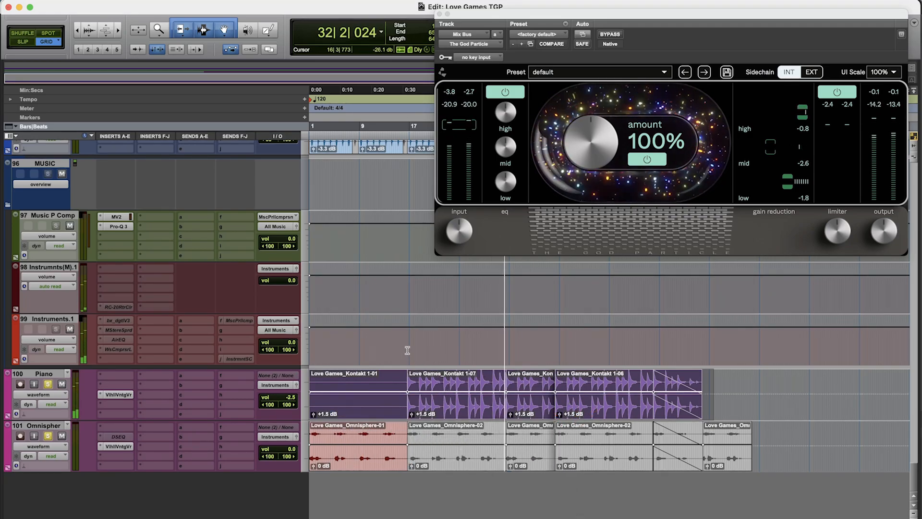
left_click_drag(460, 392, 460, 389)
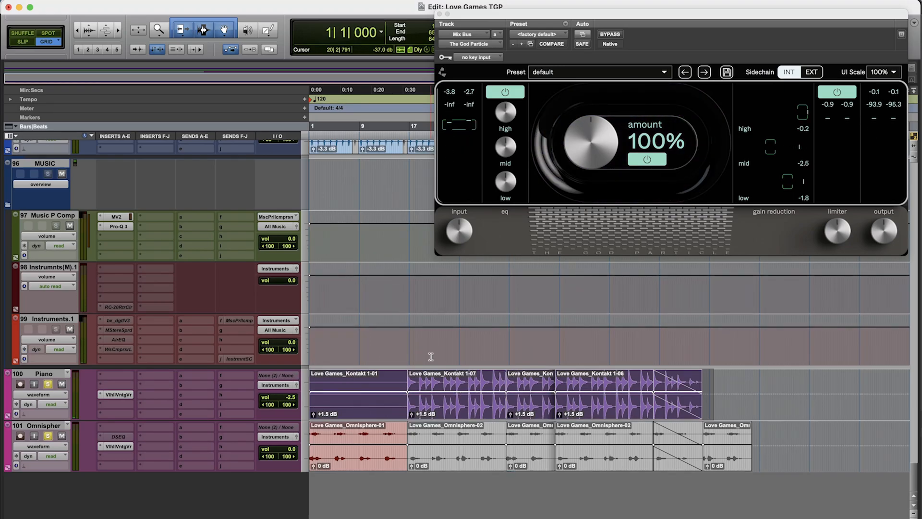
left_click(405, 352)
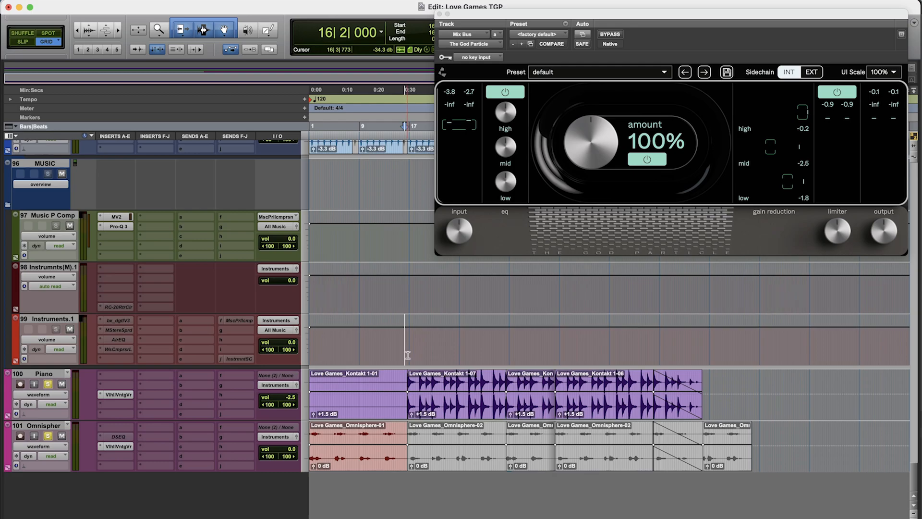
left_click(411, 350)
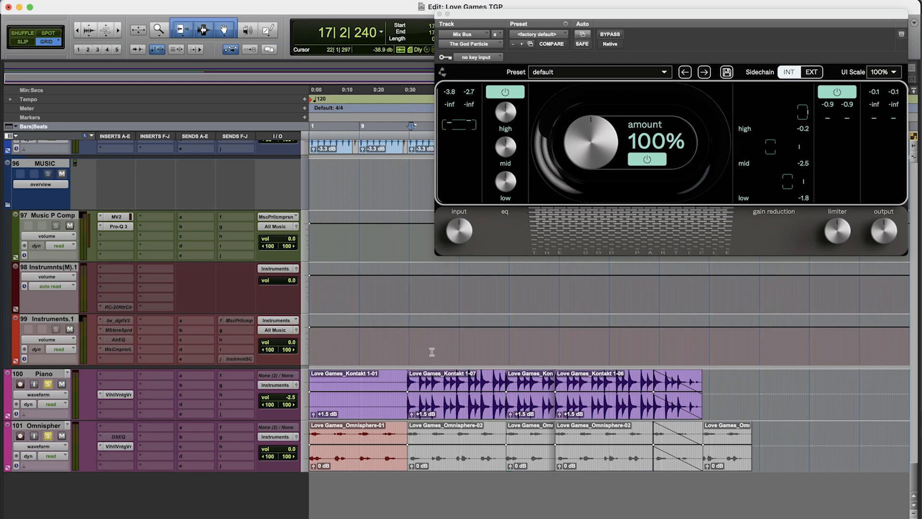
- Go to the lead vocal tracks, close all open plug-in windows, and zoom in on the lead vocal clips
scroll(435, 354, "up", 10)
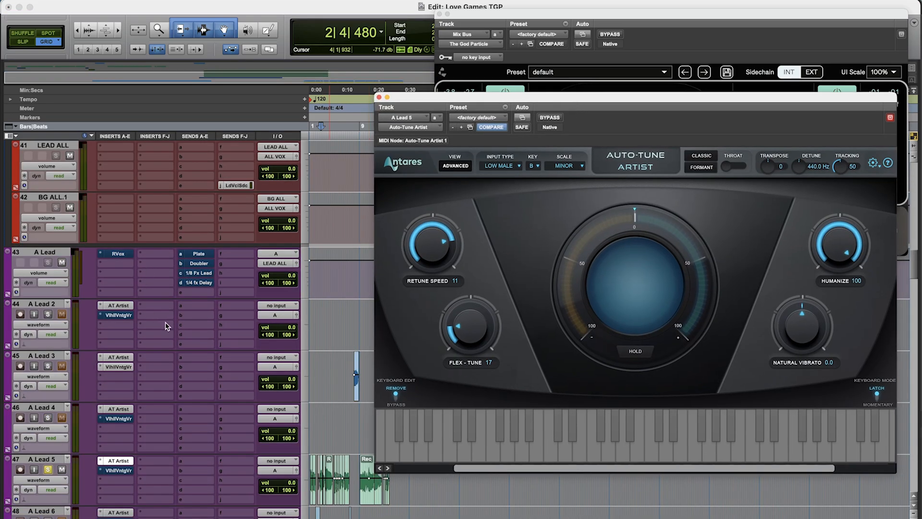
scroll(171, 328, "down", 3)
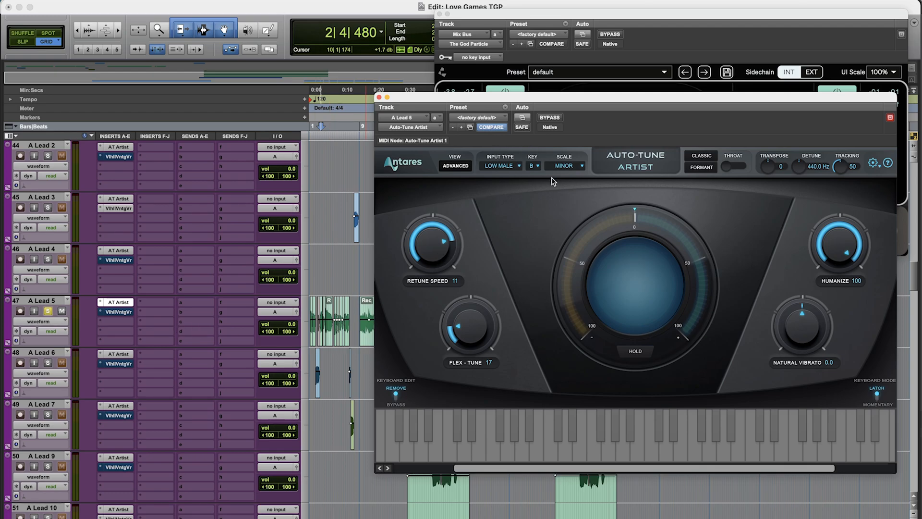
left_click(379, 99, "alt")
key("super+bracketright")
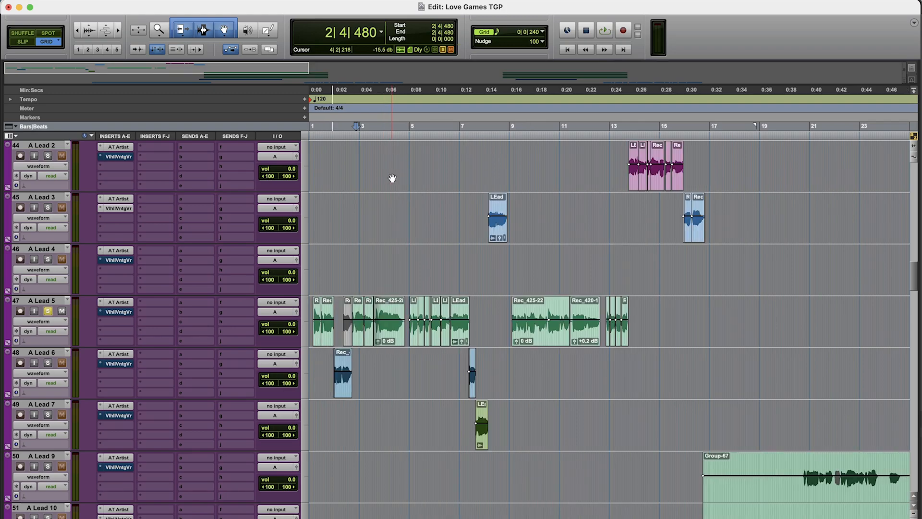
scroll(397, 258, "up", 2)
scroll(346, 158, "down", 2)
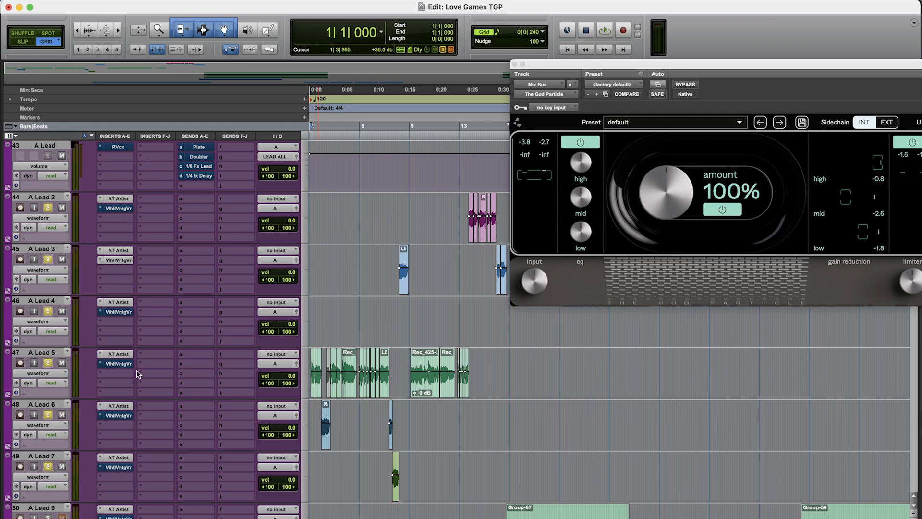
- Play the song from the start with the lead vocals soloed, keeping The God Particle window beside the tracks to watch its meters
key("space")
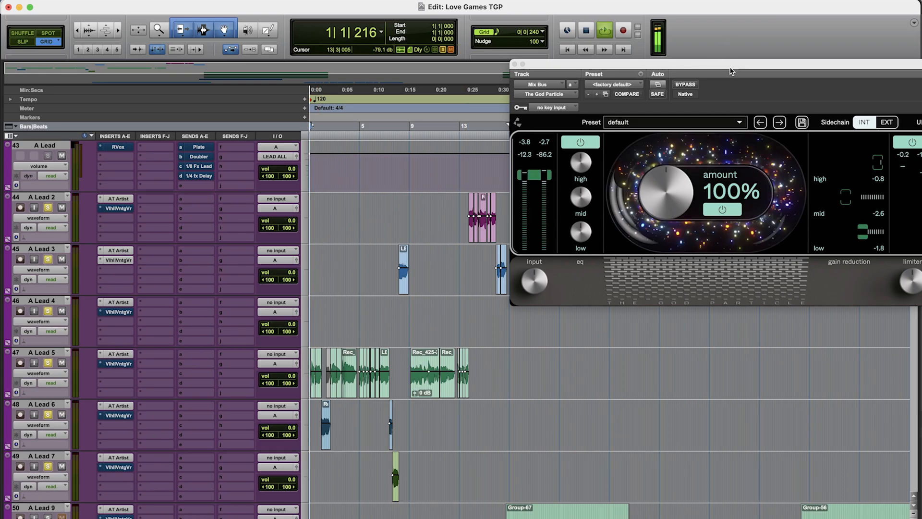
left_click_drag(730, 76, 708, 70)
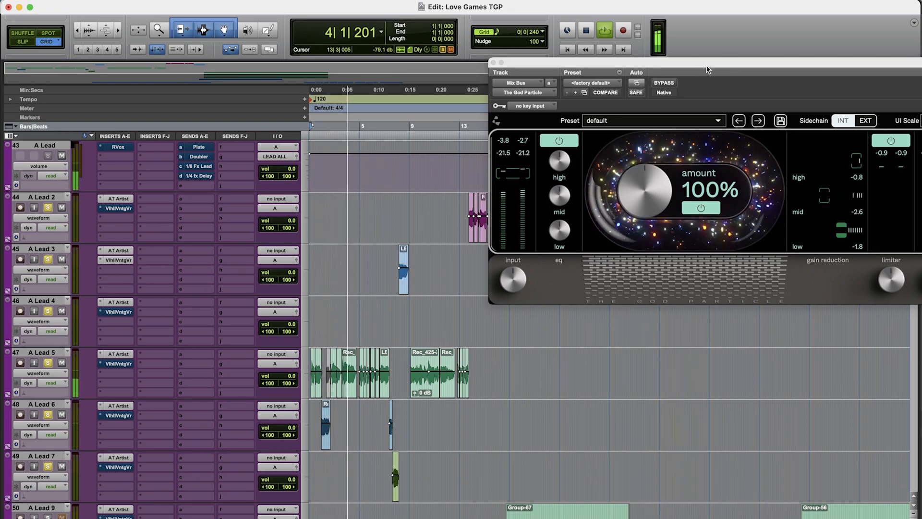
scroll(206, 199, "up", 2)
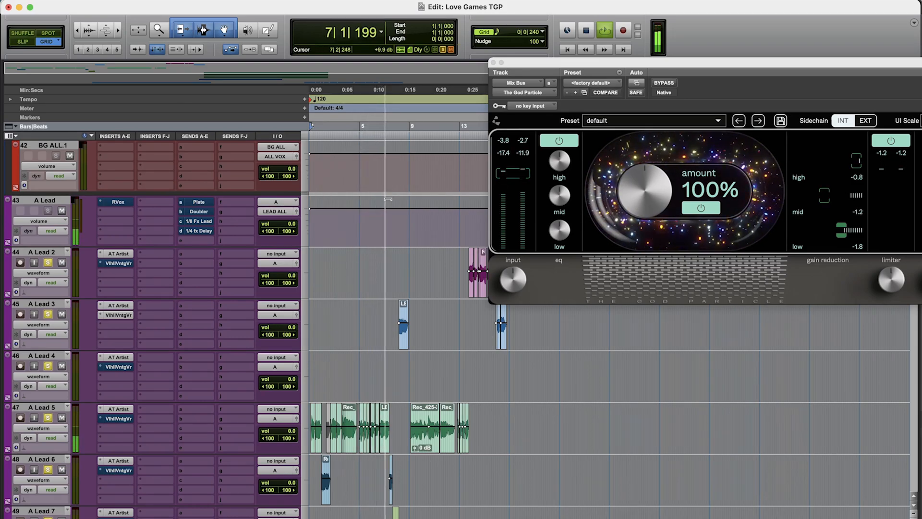
scroll(380, 241, "down", 2)
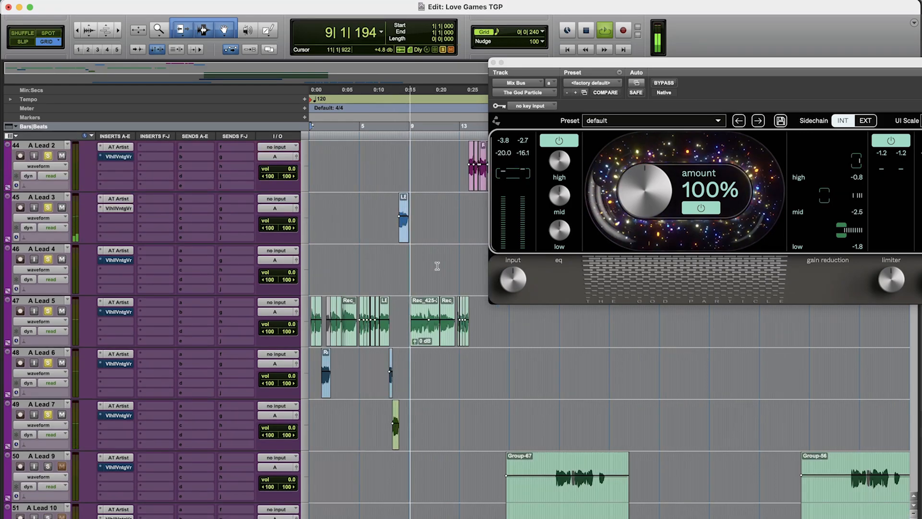
key("space")
scroll(406, 253, "up", 2)
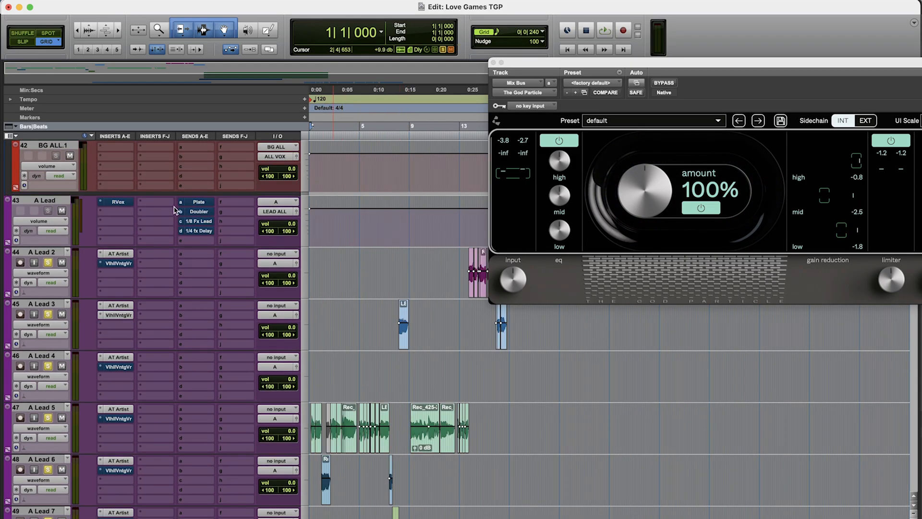
- Set RVox on the A Lead track to -6.5 compression and -1.2 gain while listening to the vocal
left_click(116, 202)
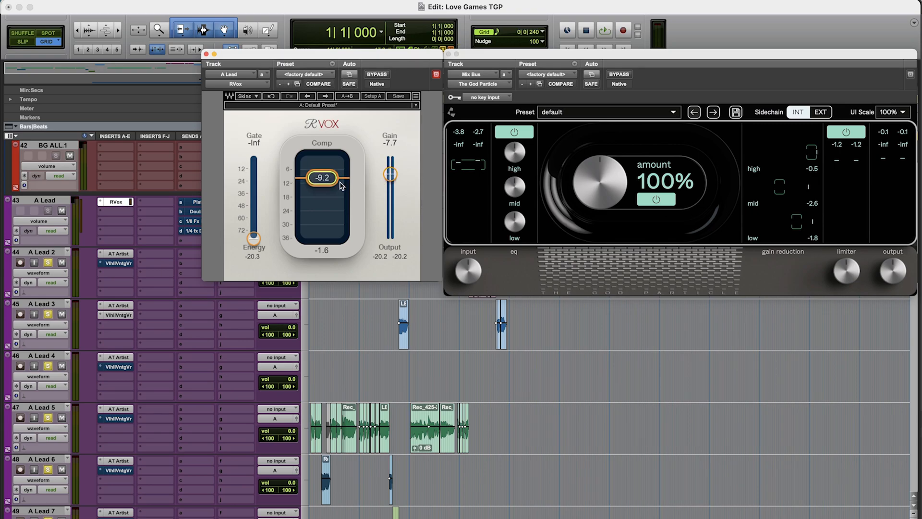
key("space")
mouse_move(391, 177)
left_mouse_down()
mouse_move(390, 159)
mouse_move(391, 187)
mouse_move(390, 174)
left_mouse_up()
key("space")
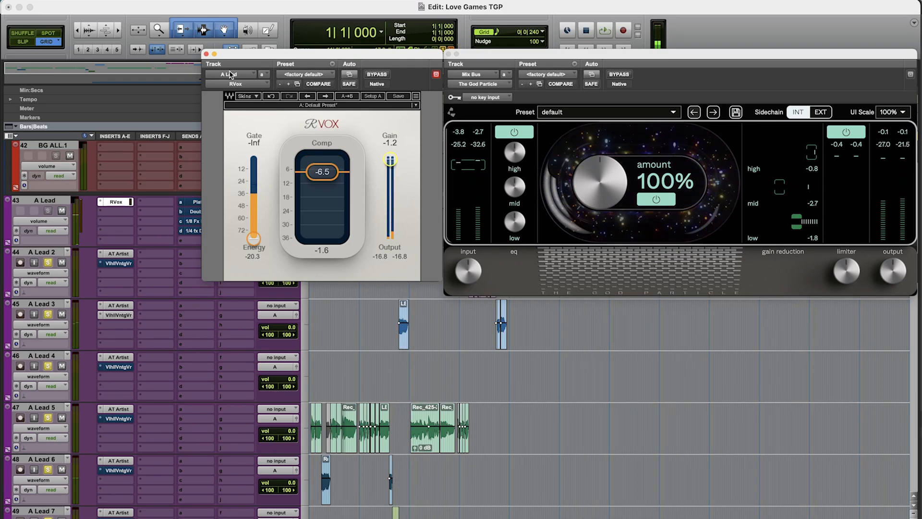
left_click(206, 54)
- Insert Pro-Q 3 below RVox on the A Lead track and add a steep low cut near 70 Hz
left_click(115, 213)
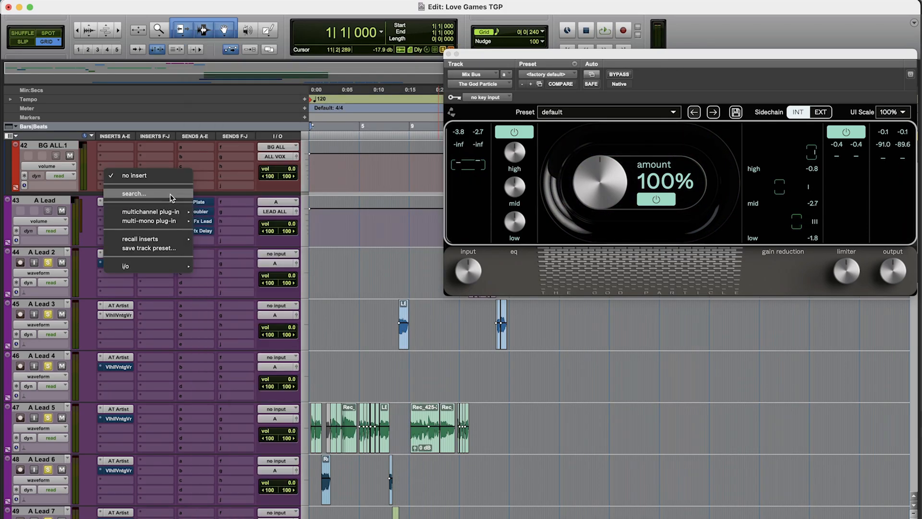
left_click(171, 195)
type("pro")
key("Return")
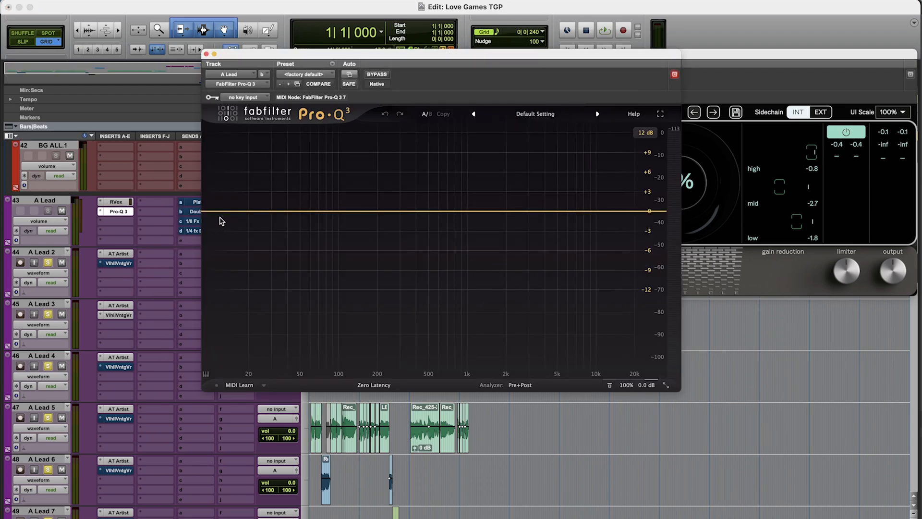
left_click_drag(218, 212, 321, 206)
left_click(235, 352)
left_click(245, 459)
- During playback, add Pro-Q 3 bell cuts of -1.07 dB at 153.30 Hz and -1.13 dB at 750.29 Hz
key("space")
left_click_drag(373, 212, 377, 143)
scroll(367, 171, "up", 5)
left_click_drag(362, 337, 368, 382)
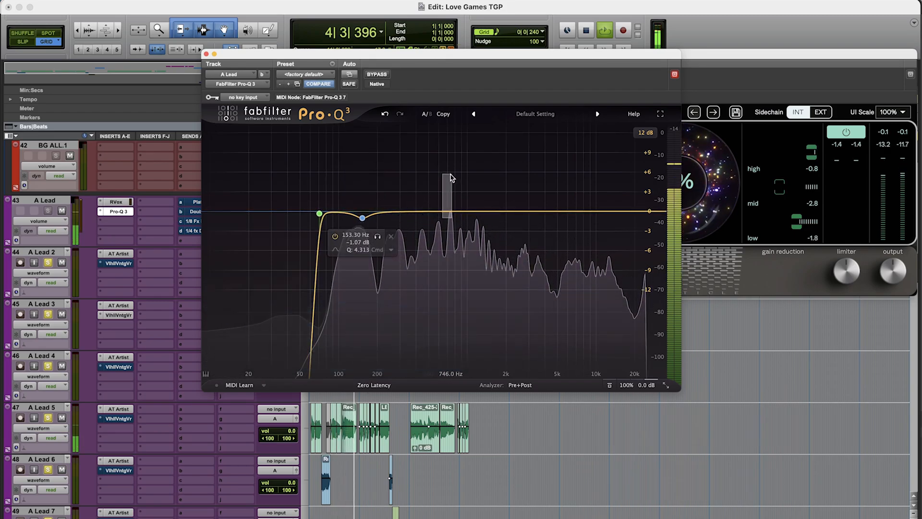
left_click_drag(448, 211, 464, 177)
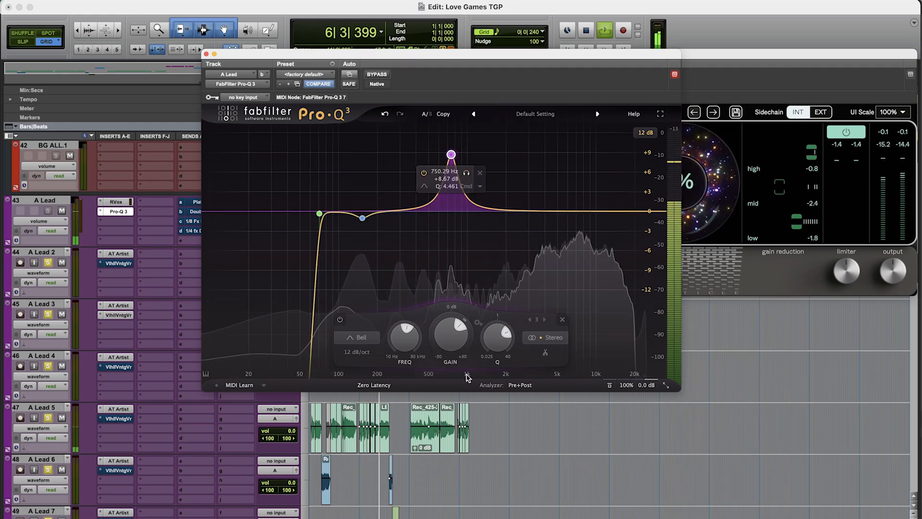
left_click_drag(449, 339, 449, 360)
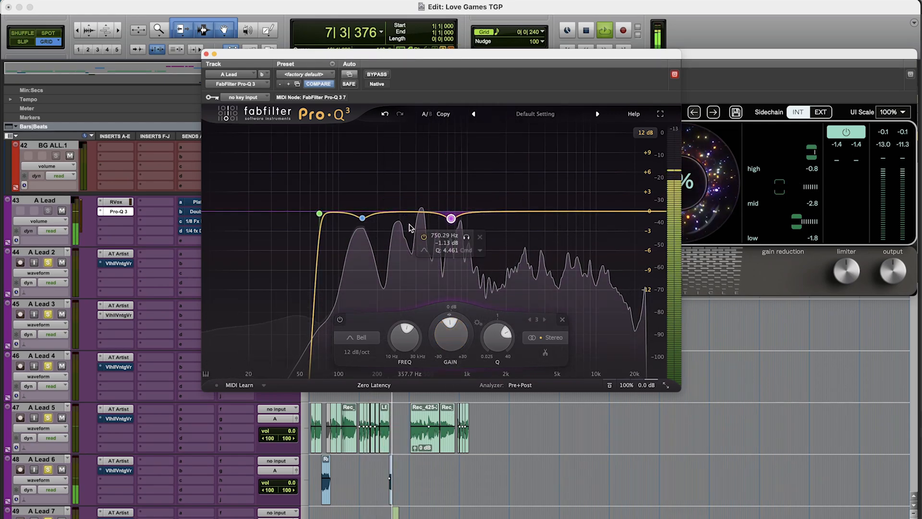
- Add a Pro-Q 3 bell band at 434.98 Hz, audition it alone, and adjust its width
left_click_drag(412, 213, 421, 173)
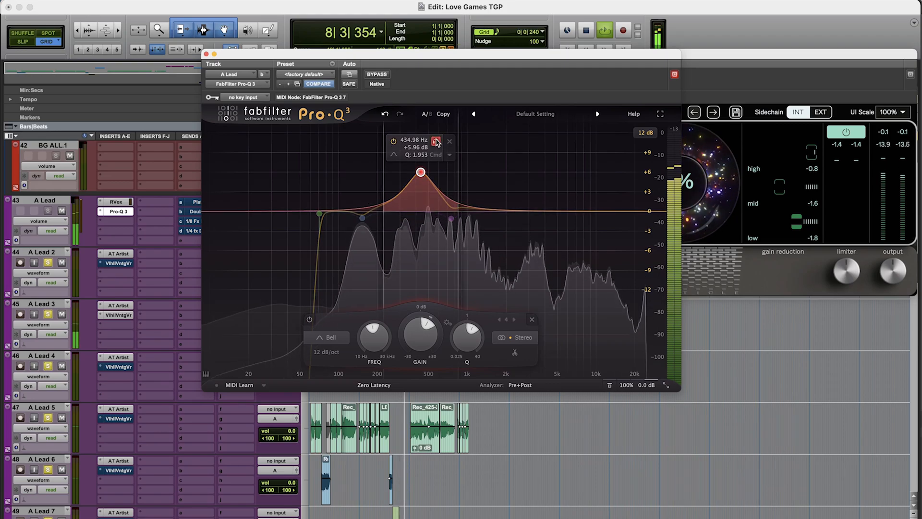
left_click(436, 141)
left_click_drag(469, 338, 435, 353)
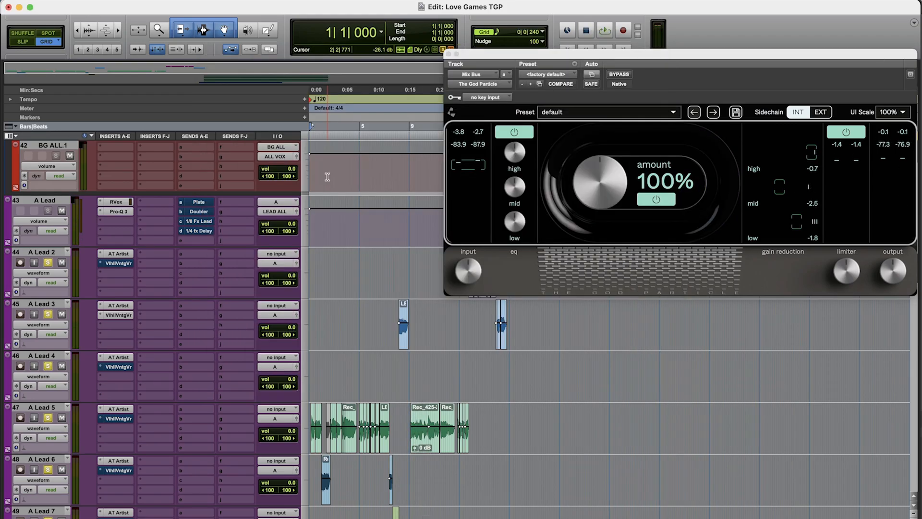
- Insert the MC404 Multi-Band compressor below Pro-Q 3 on the A Lead track
left_click(116, 221)
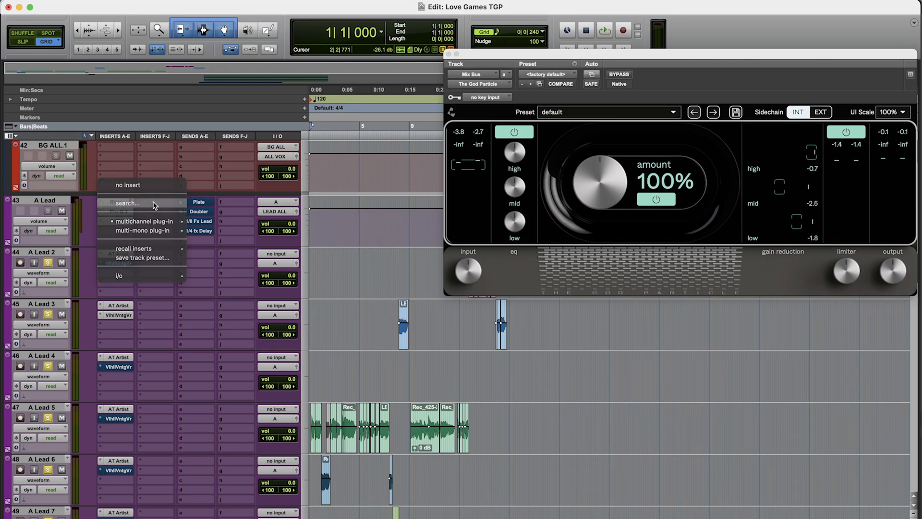
left_click(154, 205)
type("mc")
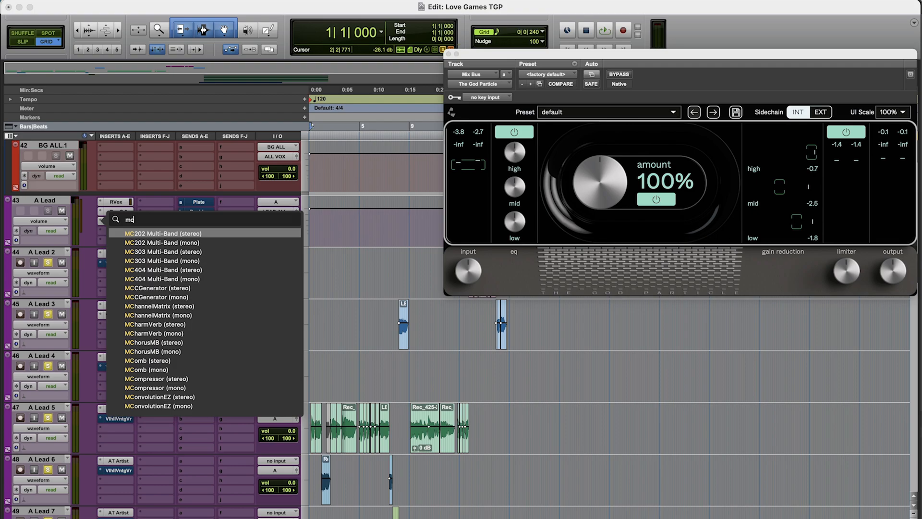
type("404")
key("Escape")
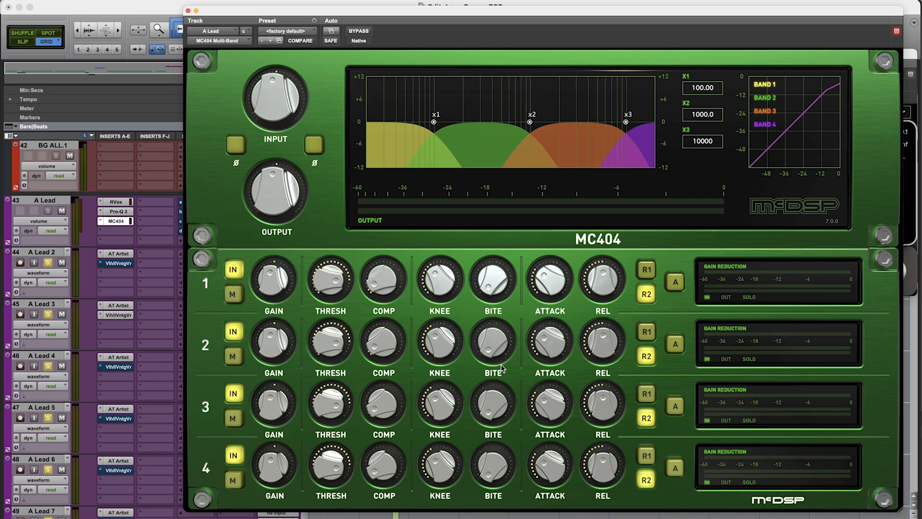
- Load the Smooth_Vocal preset from the Vocals presets into MC404
left_click(309, 34)
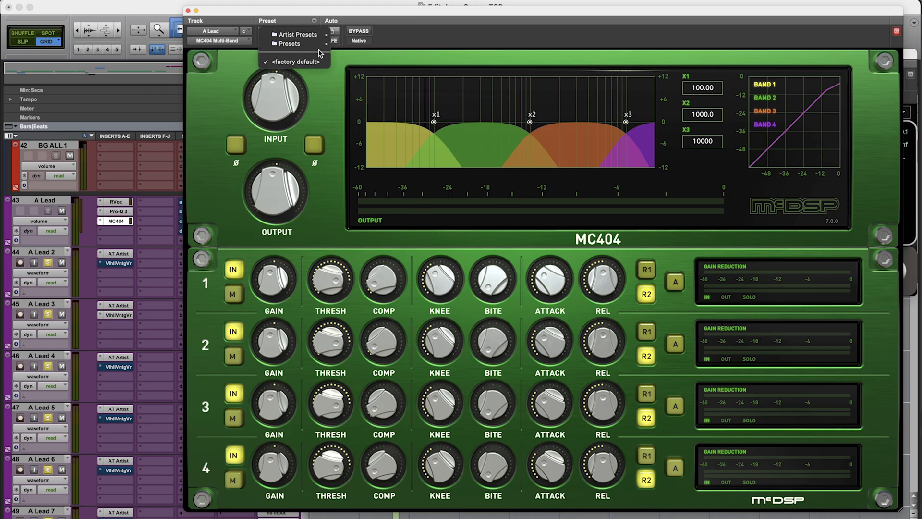
mouse_move(307, 43)
mouse_move(383, 118)
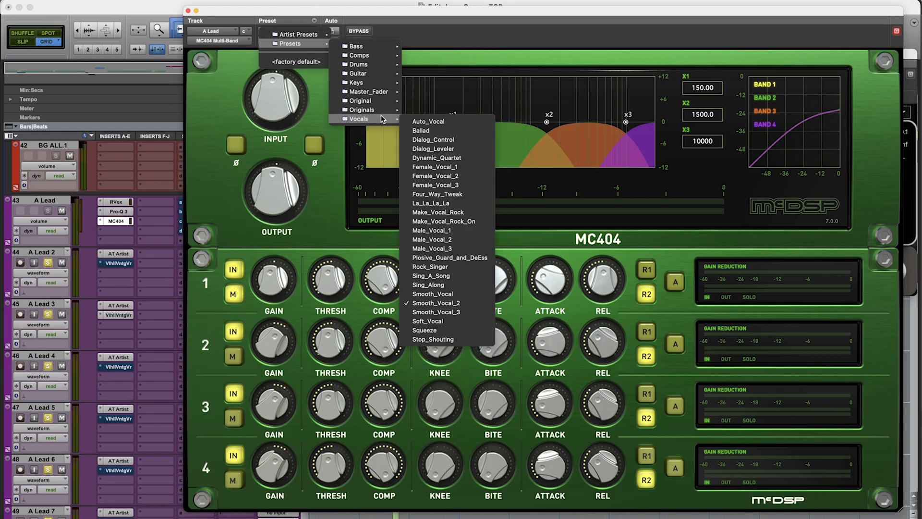
left_click(473, 293)
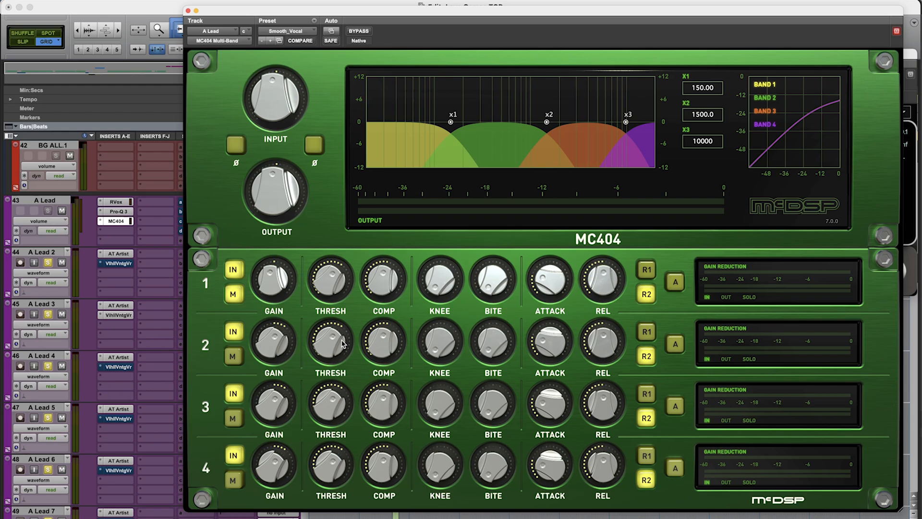
- Play the lead vocal and raise the threshold of MC404 band 2 to ease its compression
left_click_drag(343, 342, 345, 343)
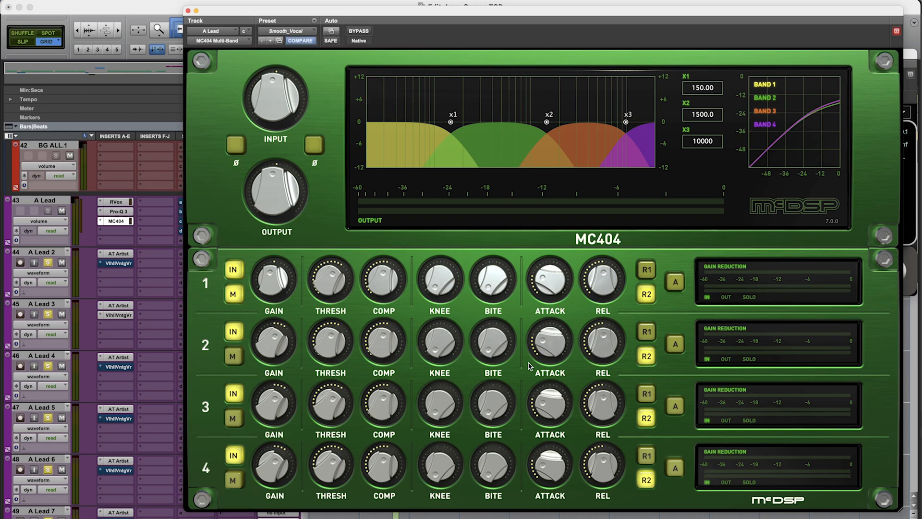
key("space")
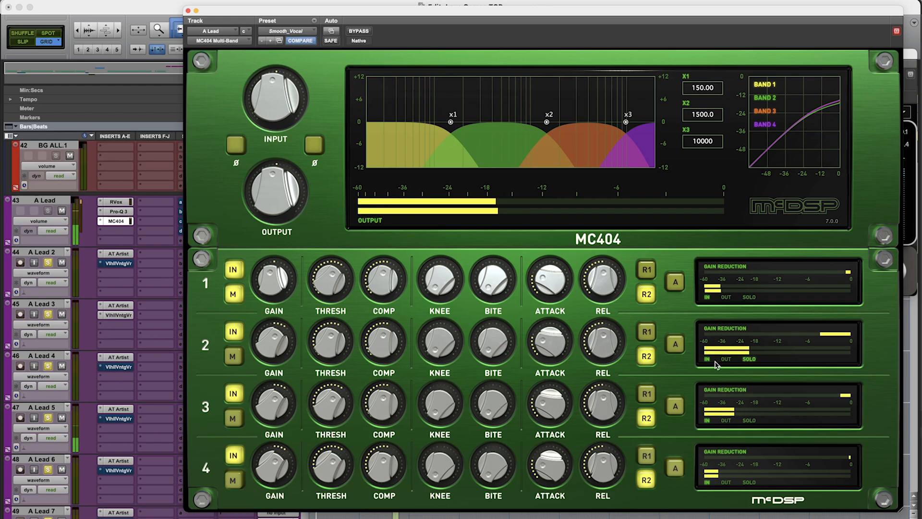
left_click_drag(339, 354, 339, 343)
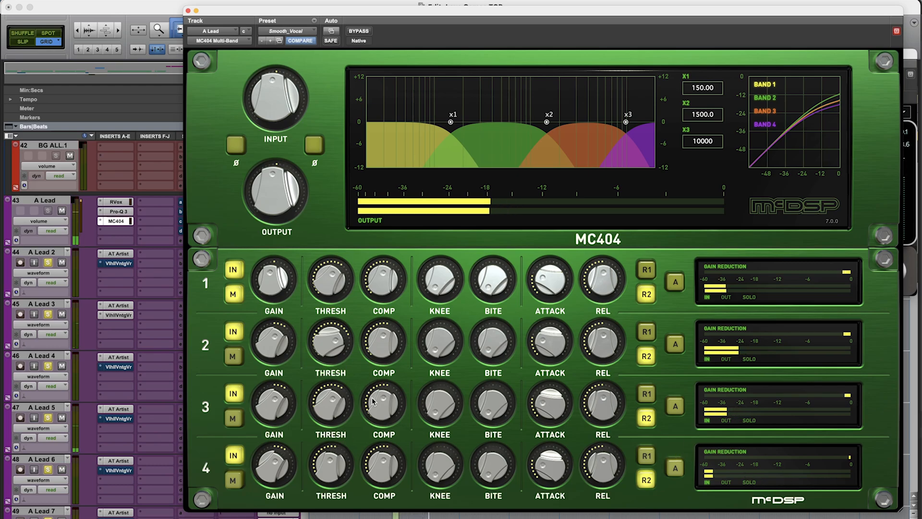
- Close MC404 and insert the CLA Vocals plug-in below it on the A Lead track
left_click(187, 11)
left_click(154, 211)
type("a")
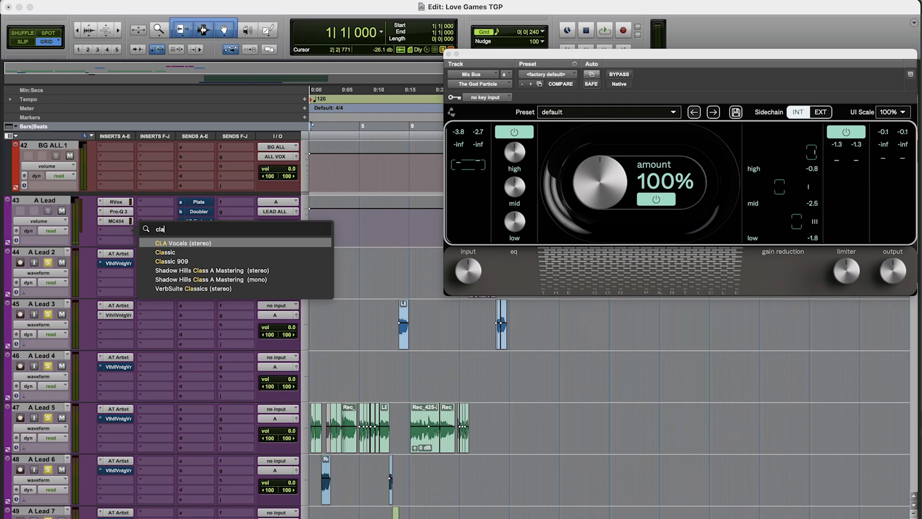
left_click(221, 244)
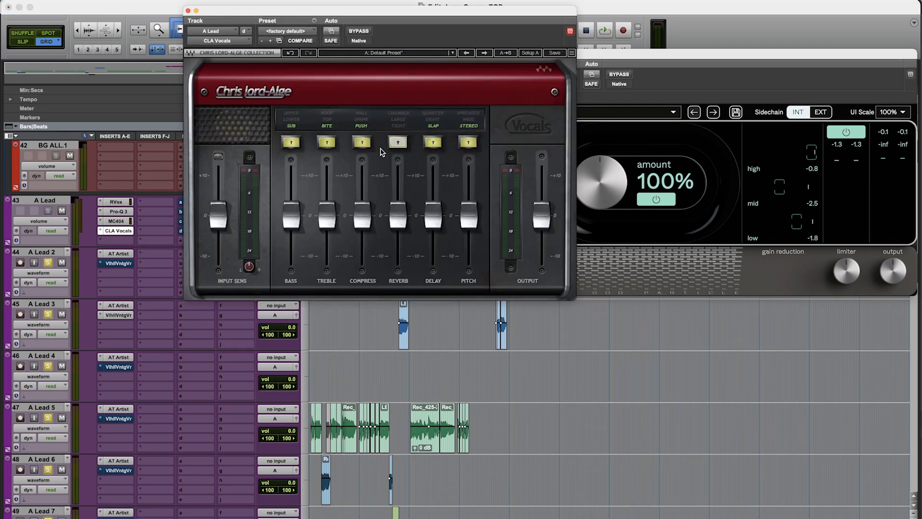
- In CLA Vocals, turn off reverb and delay, choose Top treble and Spank compression, and lower the pitch effect
left_click(363, 120)
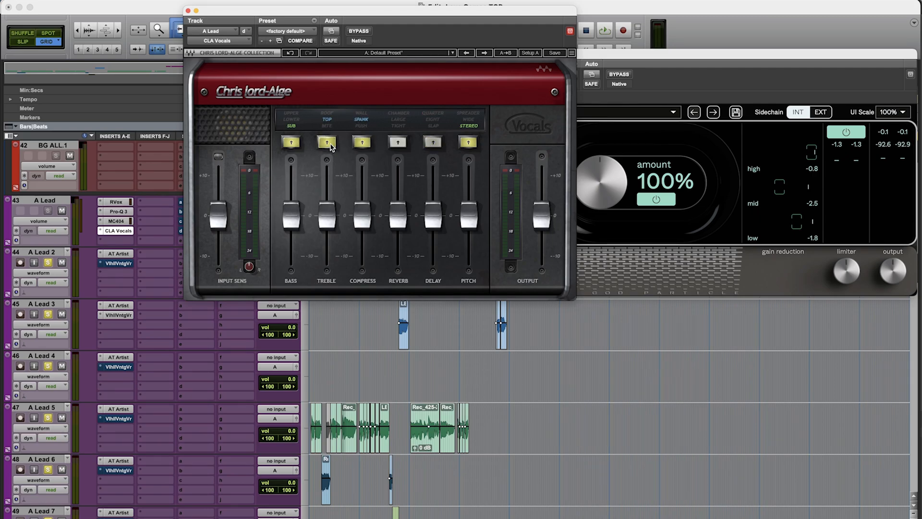
left_click_drag(468, 215, 468, 247)
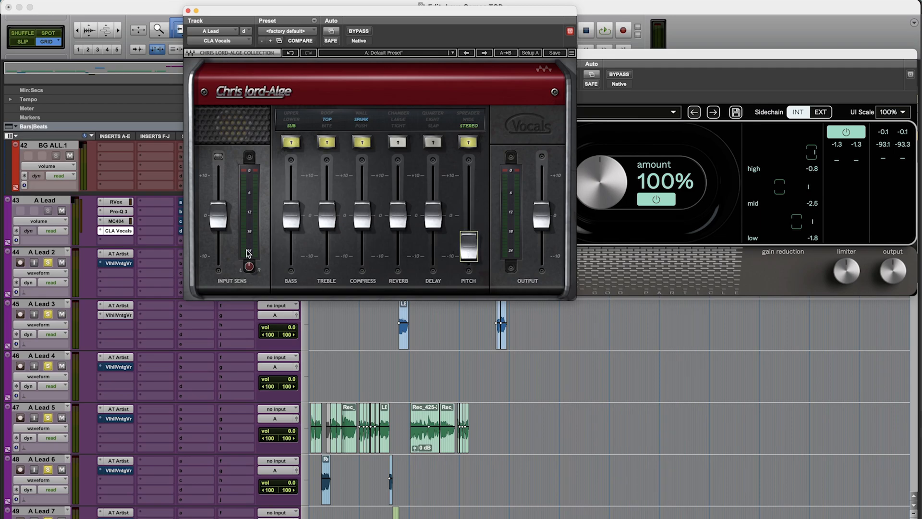
- Play the lead vocal, lower the CLA Vocals input and output levels, and raise the pitch effect to -3.0
mouse_move(226, 231)
left_mouse_down()
mouse_move(219, 219)
mouse_move(218, 232)
left_mouse_up()
key("space")
left_click_drag(542, 216, 541, 232)
left_click_drag(218, 232, 218, 235)
left_click_drag(540, 222, 540, 223)
left_click_drag(469, 247, 468, 224)
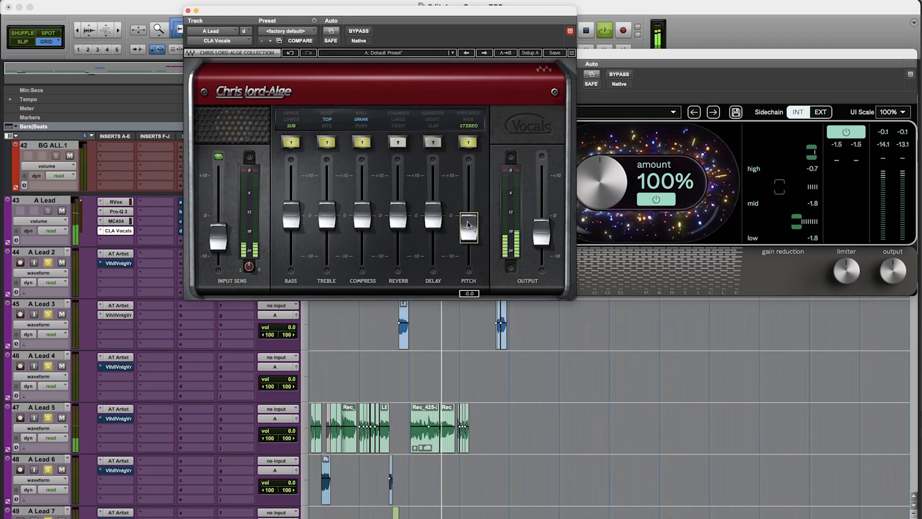
key("space")
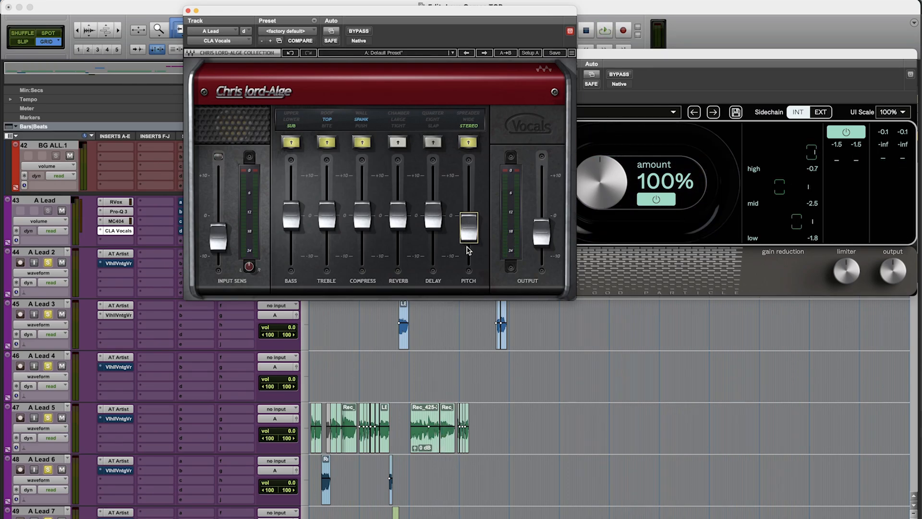
- Replay the lead vocal and lower the CLA Vocals pitch effect slightly
mouse_move(465, 225)
key("space")
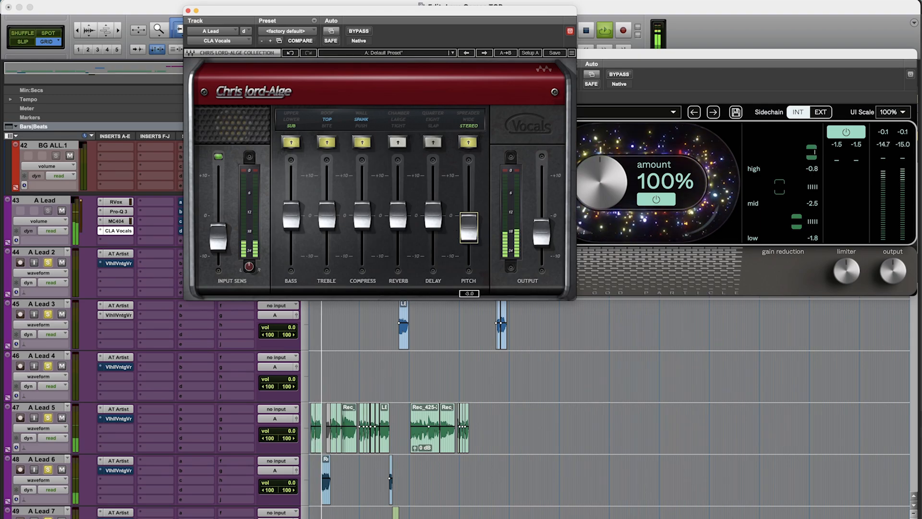
left_click_drag(469, 233, 472, 246)
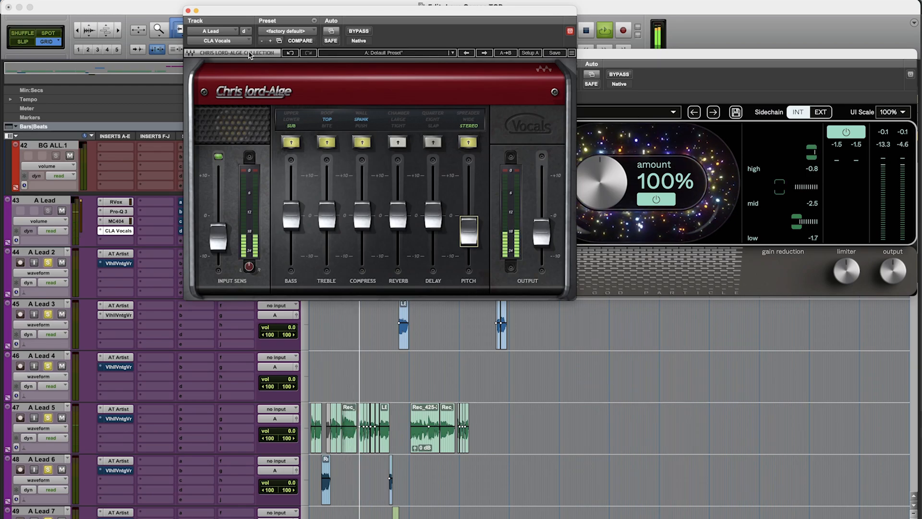
left_click(542, 233)
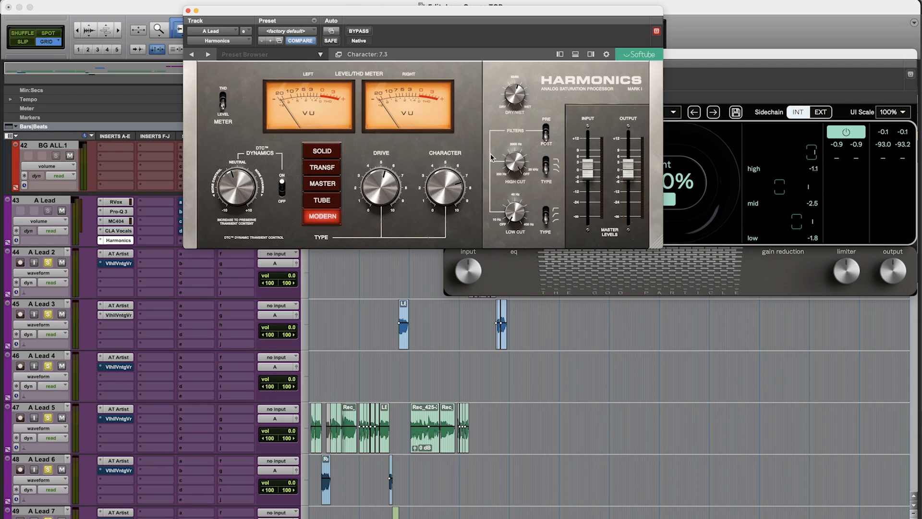
- Play the lead vocal and adjust Drive in Harmonics, settling Character at about 7.8
left_click_drag(515, 6, 422, 60)
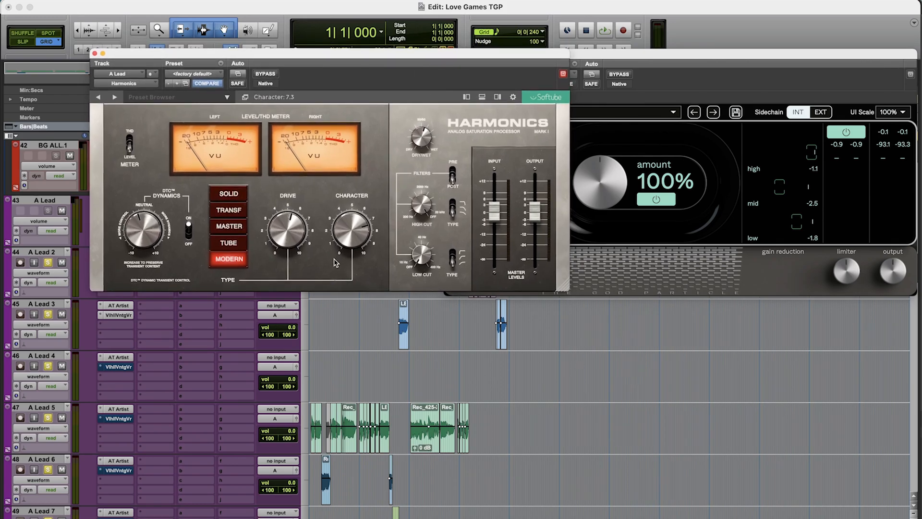
key("space")
left_click_drag(345, 248, 351, 213)
mouse_move(300, 232)
left_mouse_down()
mouse_move(315, 188)
mouse_move(312, 232)
left_mouse_up()
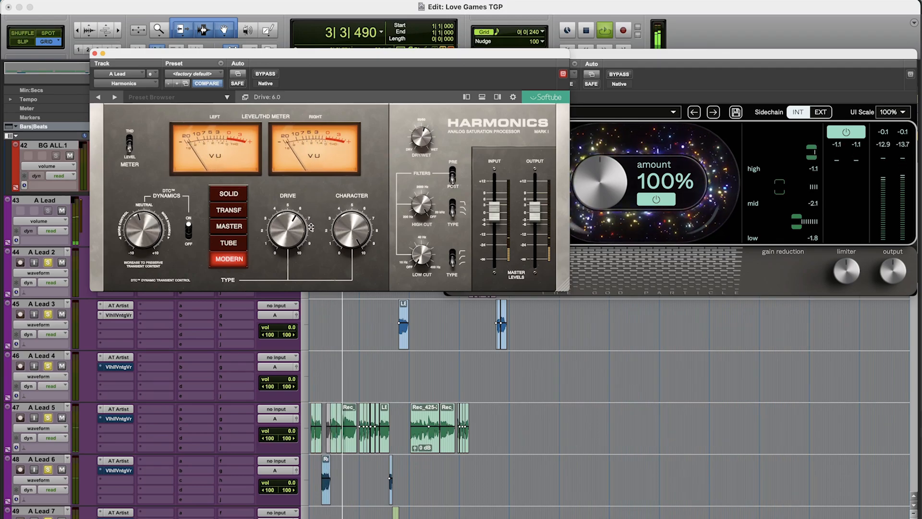
left_click_drag(427, 139, 432, 112)
left_click_drag(352, 230, 358, 264)
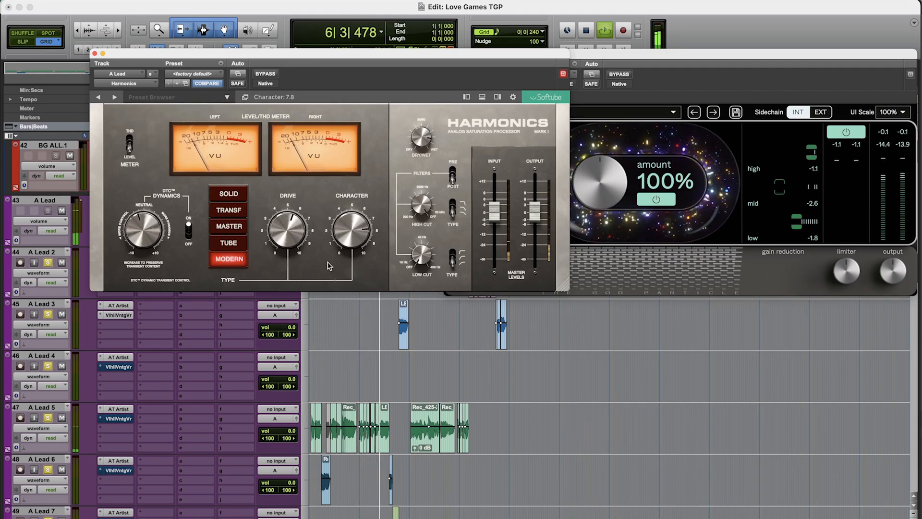
- Set the Harmonics dry/wet mix to about 51.5%, comparing the vocal with the plug-in bypassed, and close its window
left_click_drag(422, 137, 421, 171)
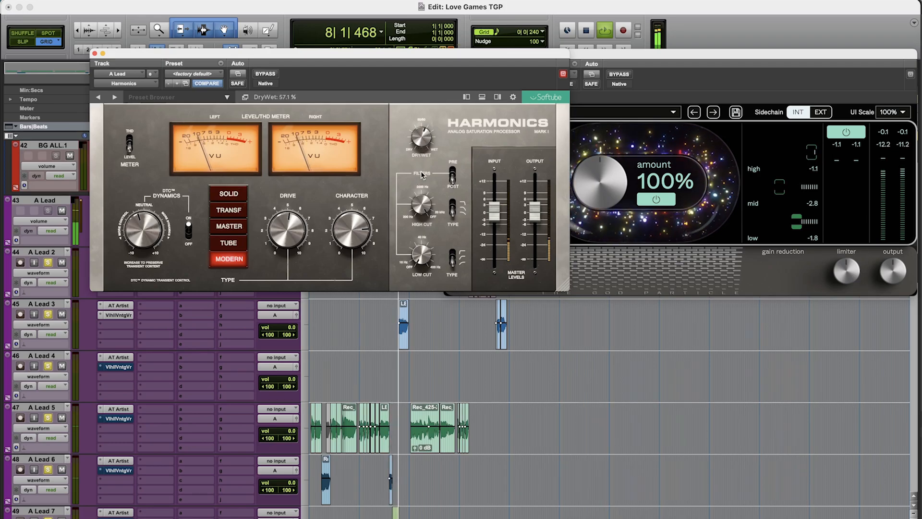
left_click(271, 76)
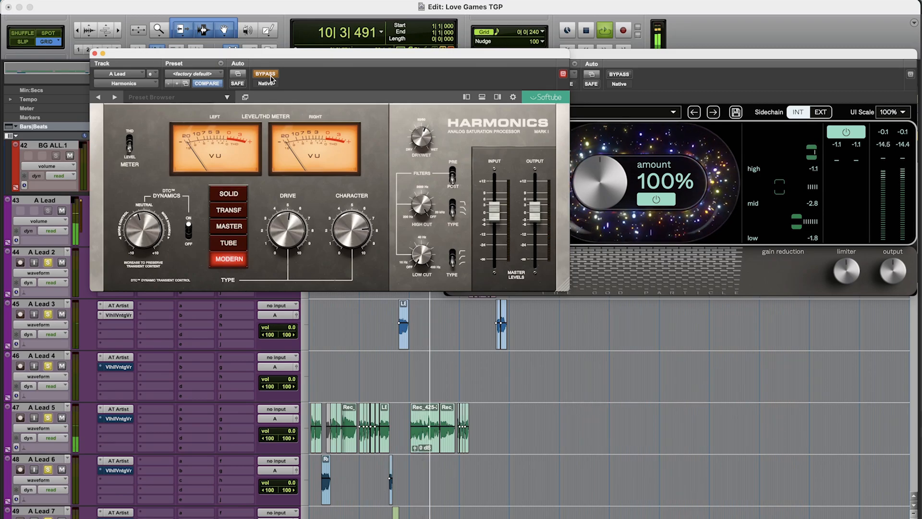
left_click(271, 76)
mouse_move(426, 140)
mouse_move(426, 140)
left_mouse_down()
mouse_move(431, 106)
mouse_move(429, 148)
left_mouse_up()
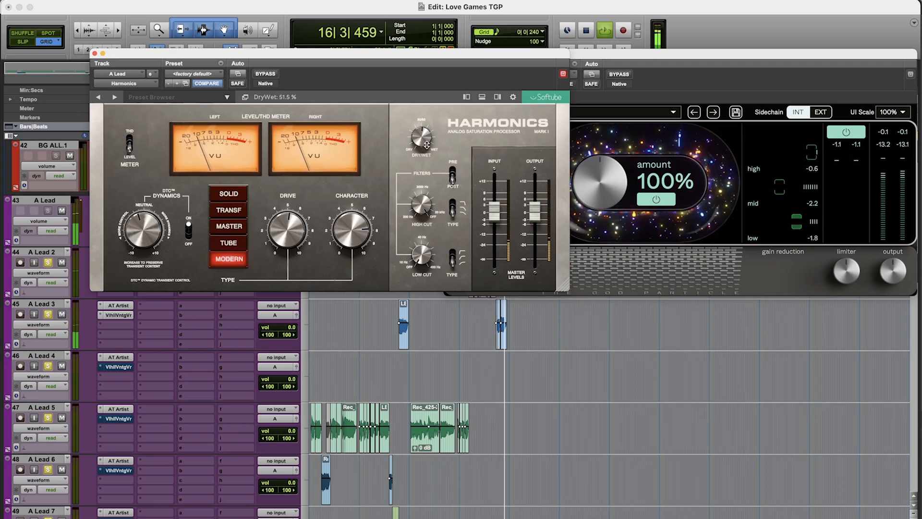
key("space")
left_click(95, 53)
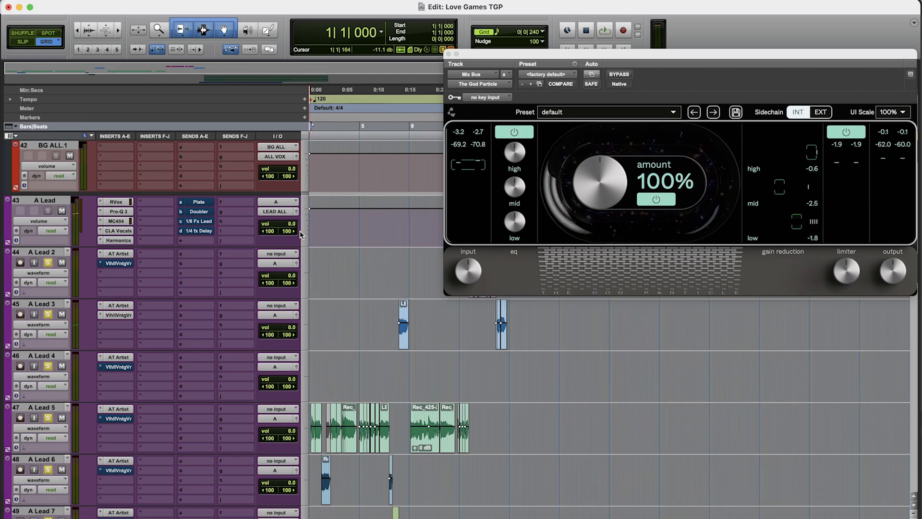
- Insert Virtual Mix Rack with the Warm Vocals preset after Harmonics on A Lead and turn on its Revival module
left_click(123, 241)
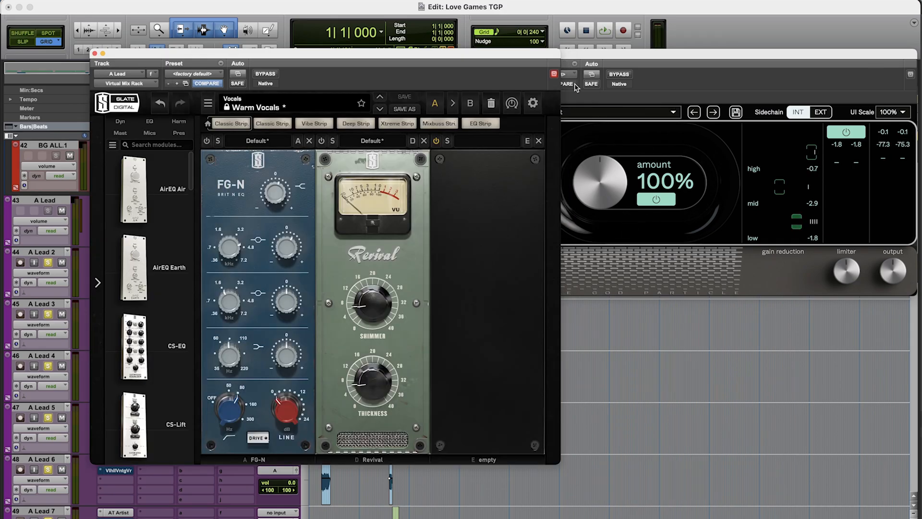
left_click_drag(531, 53, 608, 57)
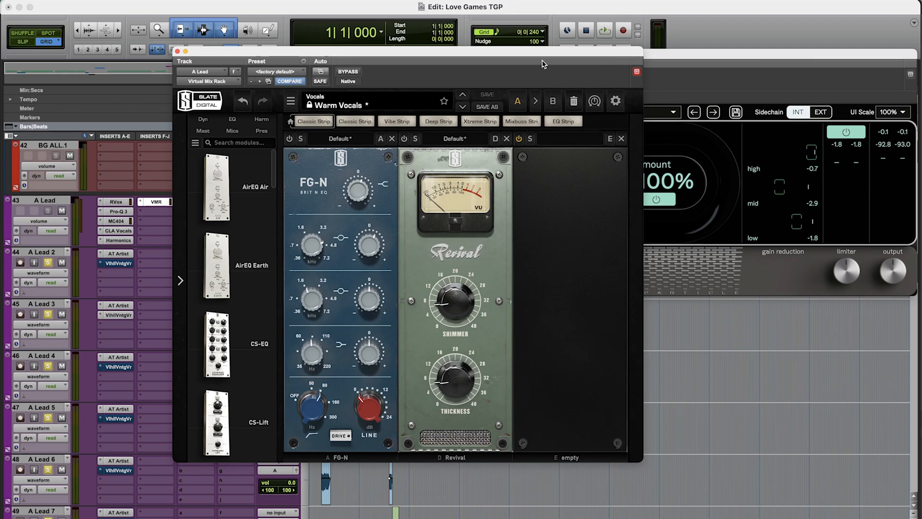
left_click_drag(542, 59, 530, 57)
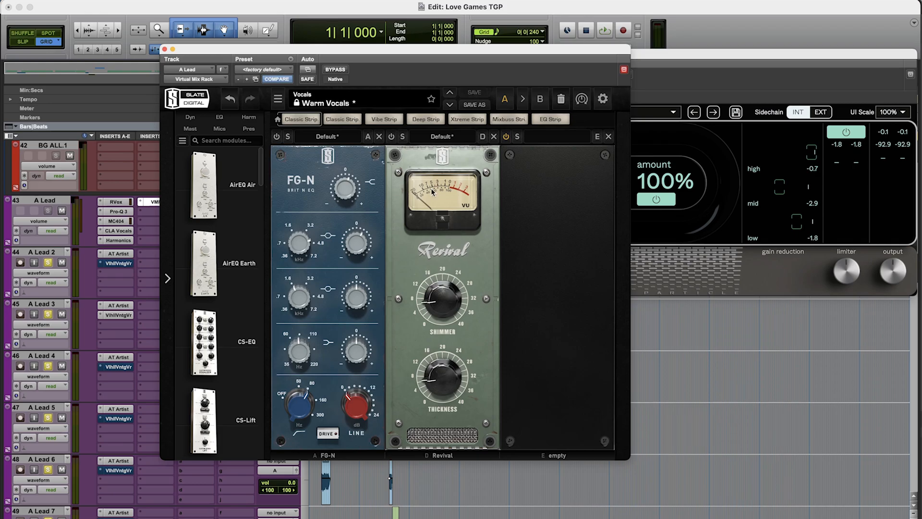
left_click(391, 136)
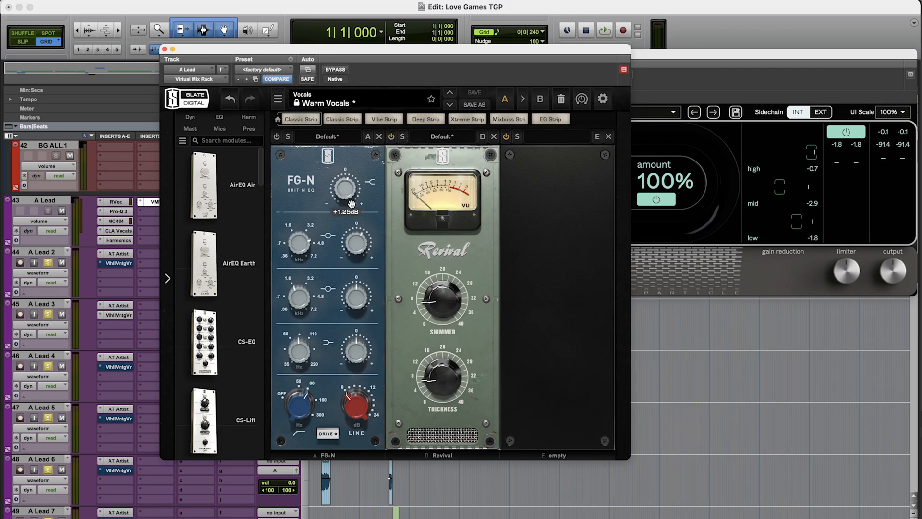
- Play the lead vocal and compare it with Virtual Mix Rack bypassed and active
mouse_move(361, 247)
key("space")
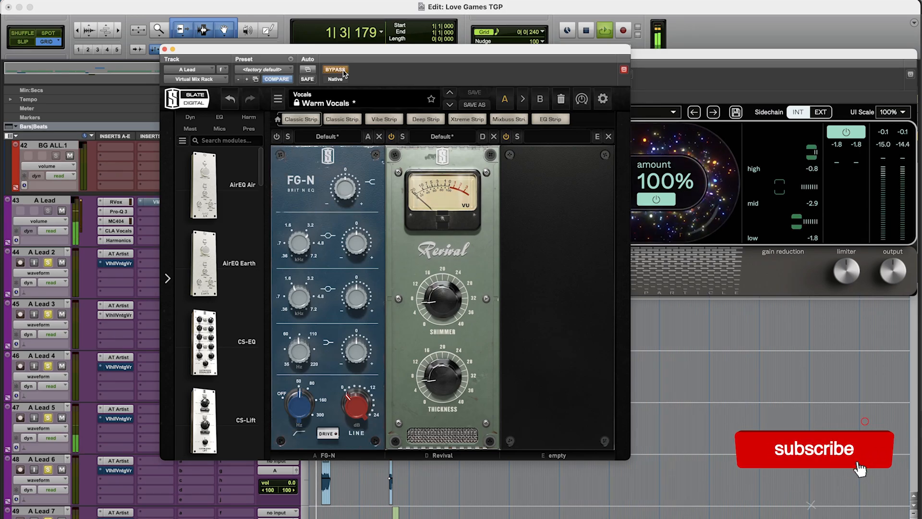
left_click(335, 70)
left_click(335, 70)
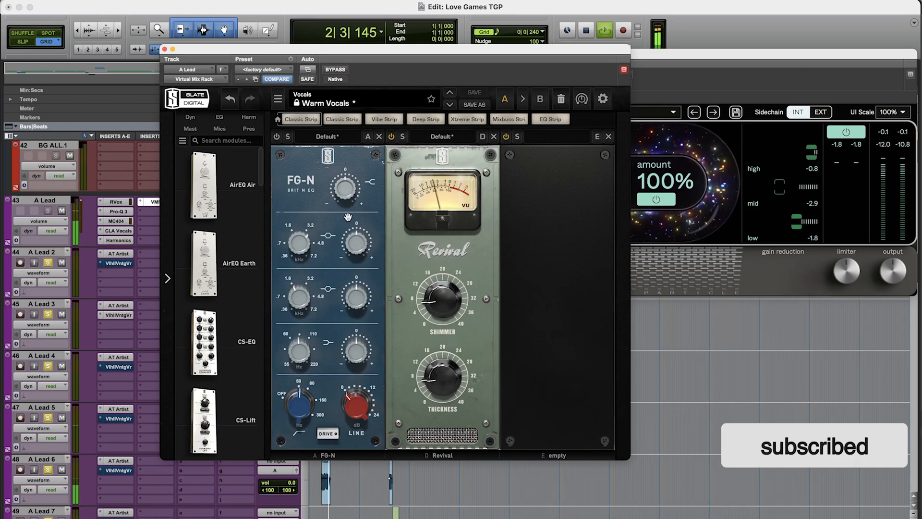
- Turn on the FG-N module, set its high shelf to about +0.91 dB and its upper-mid gain to about +1.8 dB
left_click_drag(349, 192, 355, 185)
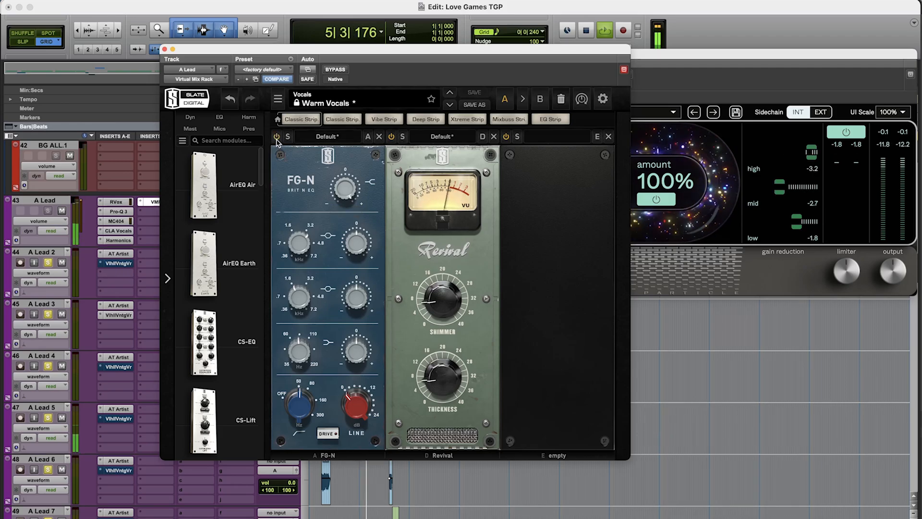
left_click_drag(345, 190, 364, 207)
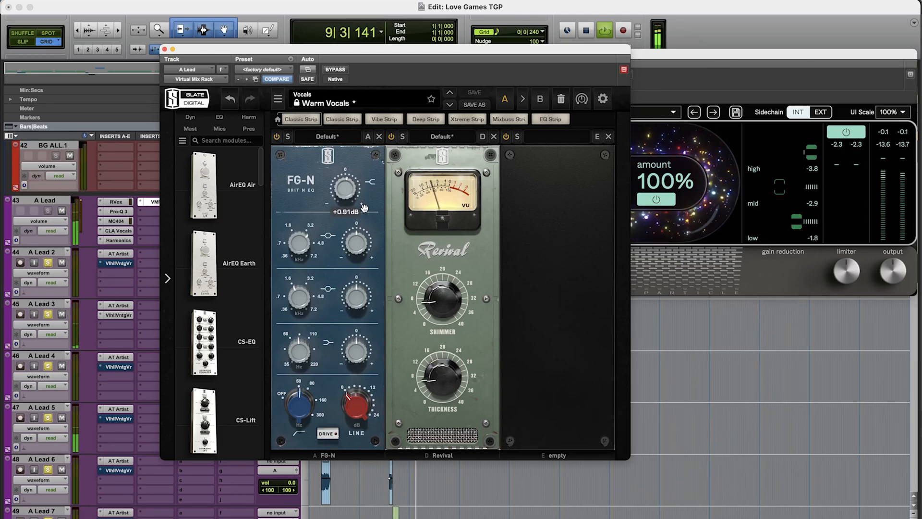
left_click_drag(350, 240, 355, 221)
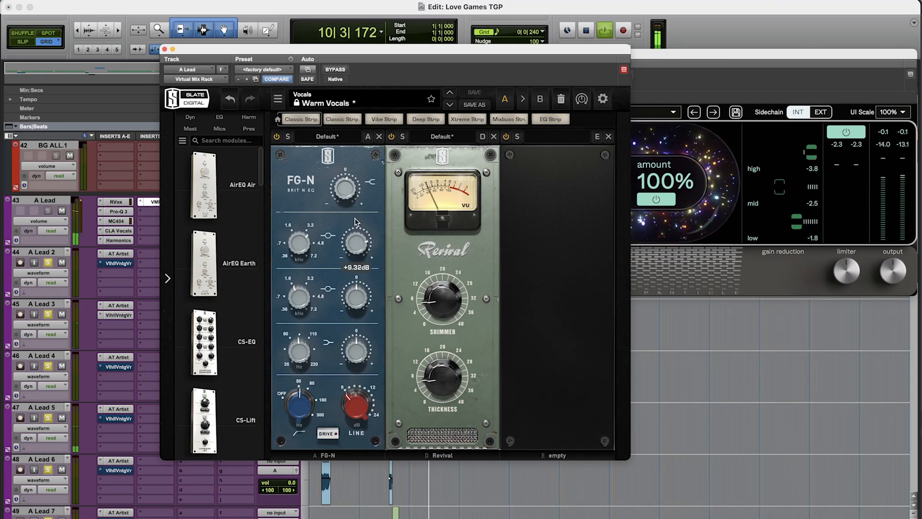
left_click_drag(297, 248, 359, 268)
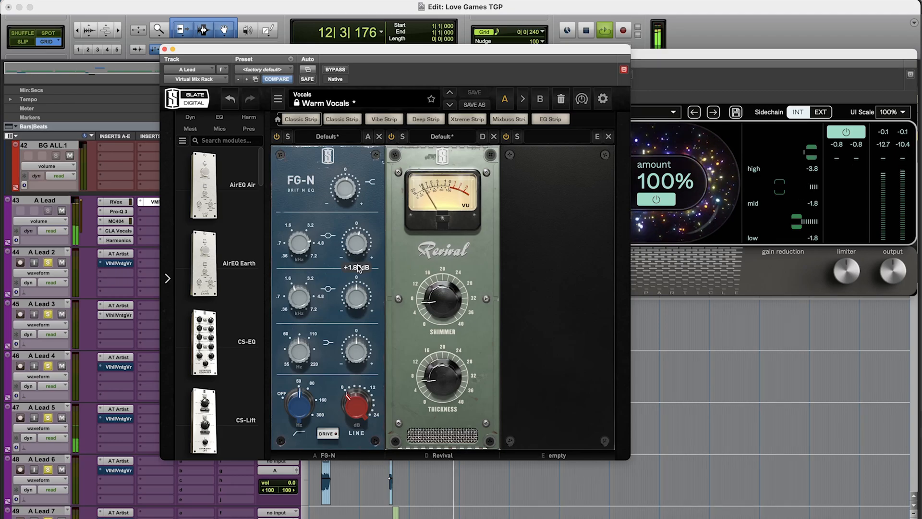
- Replay the lead vocal while switching the Revival module off and back on to compare its effect
left_click(392, 137)
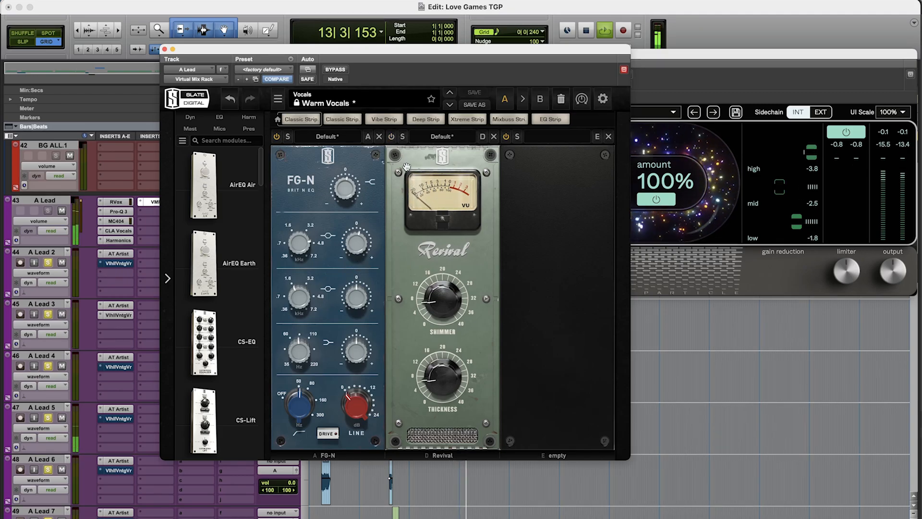
key("space")
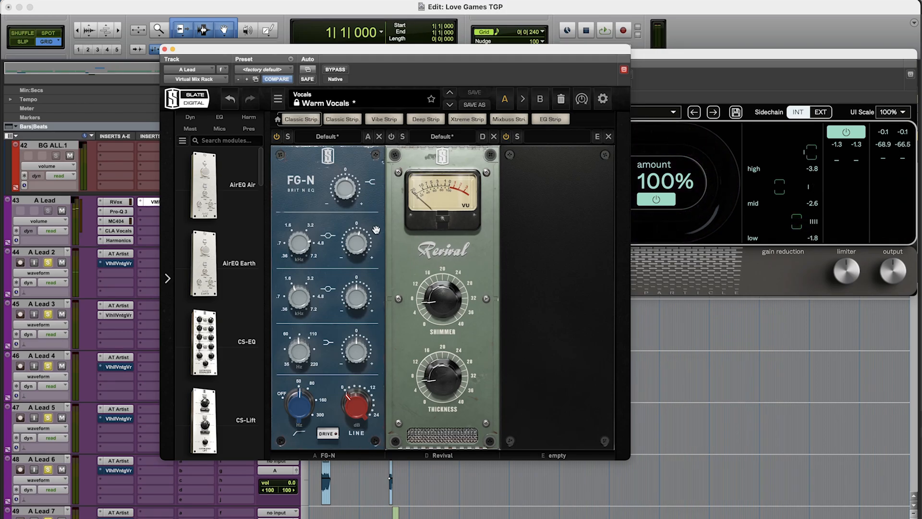
key("space")
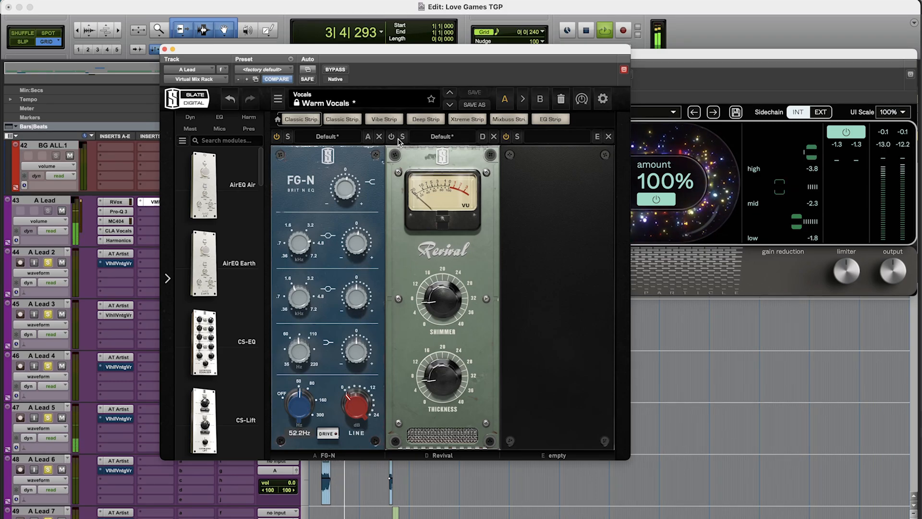
mouse_move(661, 55)
left_mouse_down()
mouse_move(683, 55)
mouse_move(667, 50)
left_mouse_up()
left_click_drag(404, 53, 365, 52)
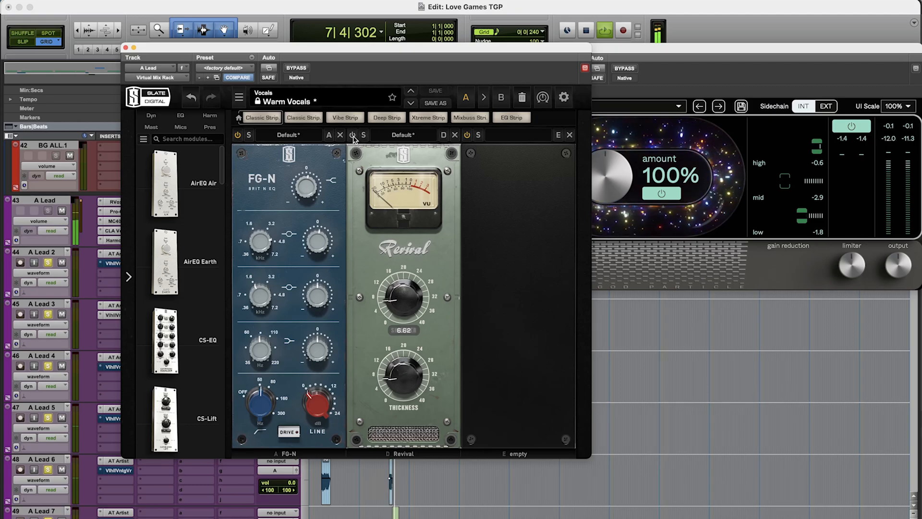
key("space")
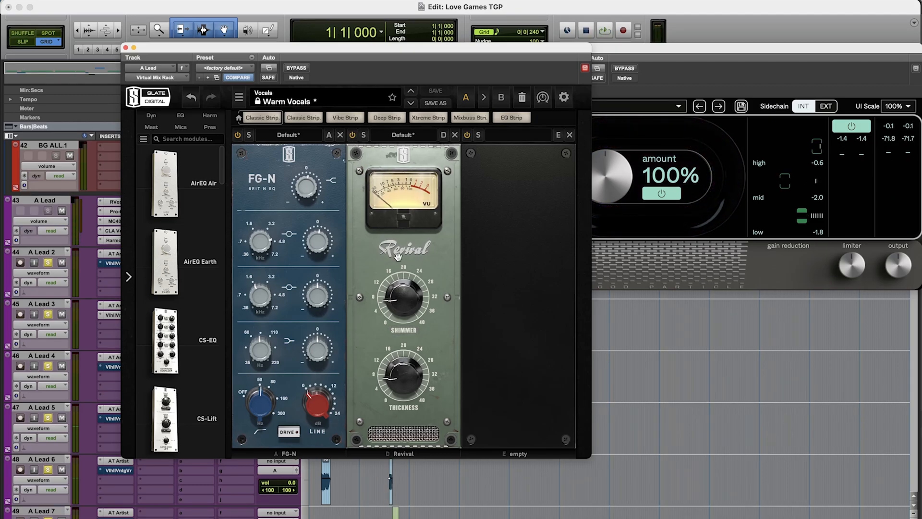
- Audition different Revival shimmer and thickness amounts on the vocal, set the FG-N high shelf to +0.80 dB, and close the rack
key("space")
left_click_drag(422, 218, 428, 196)
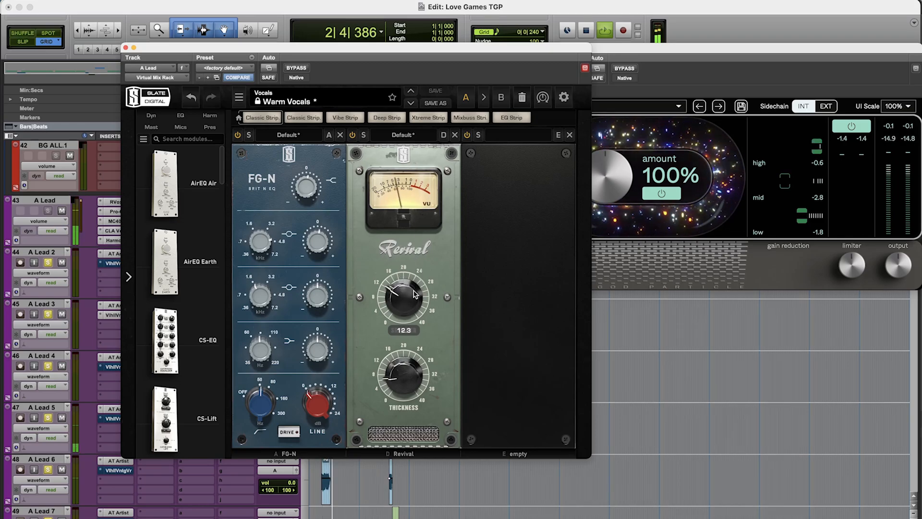
mouse_move(406, 376)
left_mouse_down()
mouse_move(406, 360)
mouse_move(413, 391)
left_mouse_up()
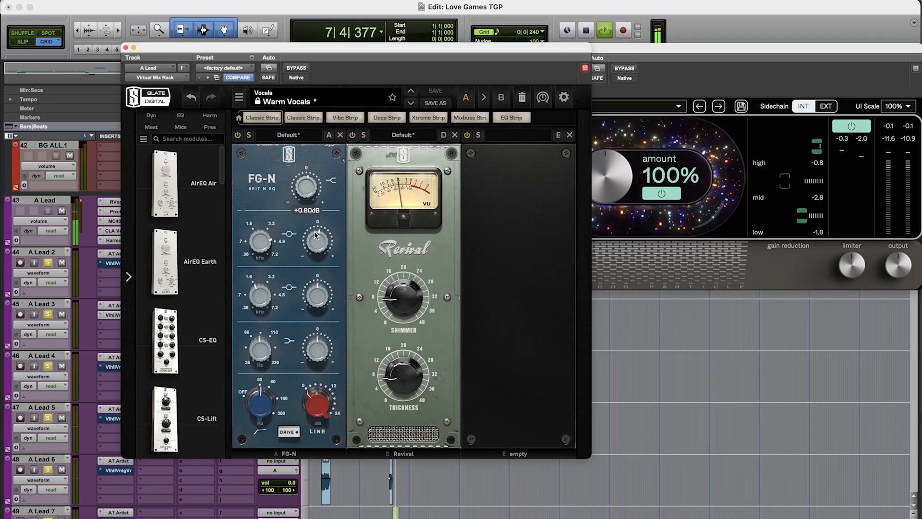
left_click(125, 48)
key("space")
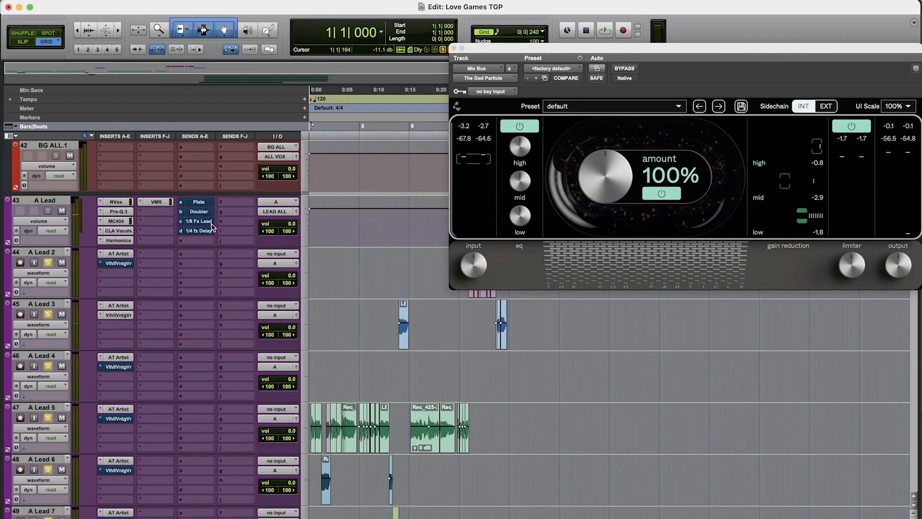
- Insert FabFilter Pro-DS after VMR on the A Lead track and load its Single Vocal preset Male Split Band
left_click(171, 219)
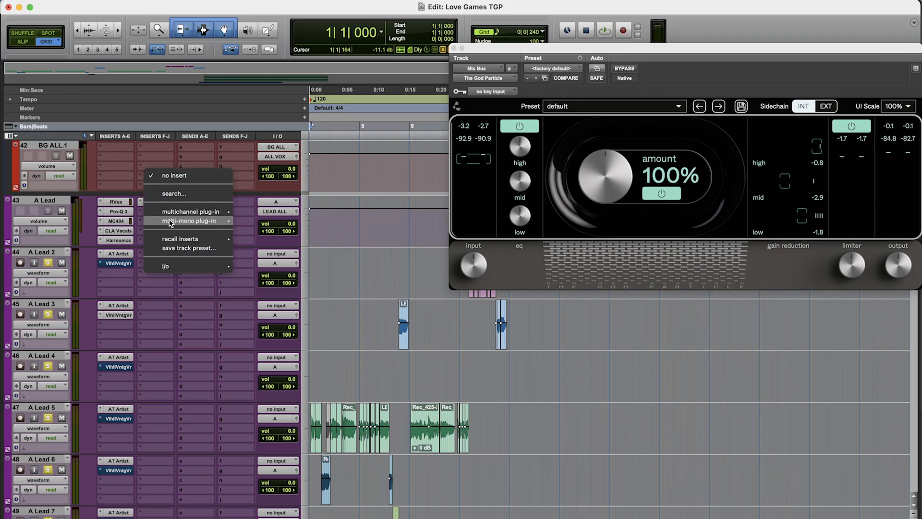
left_click(193, 194)
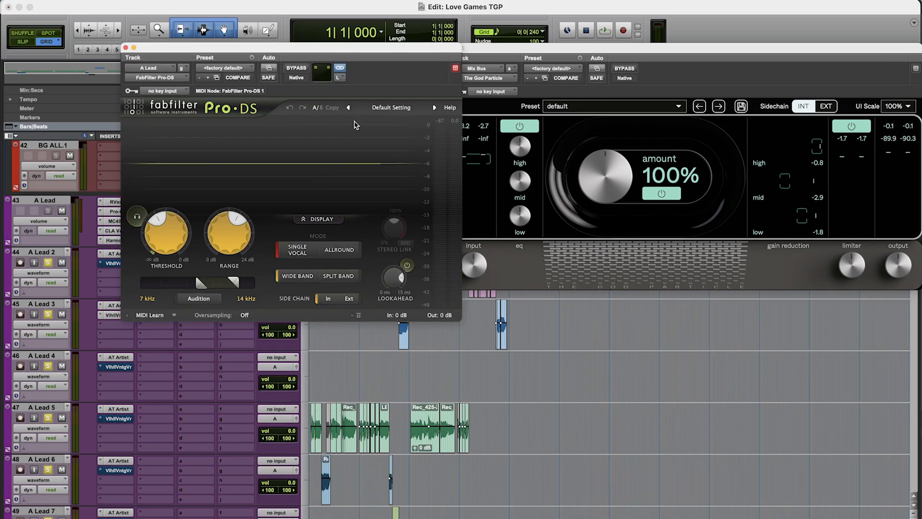
key("space")
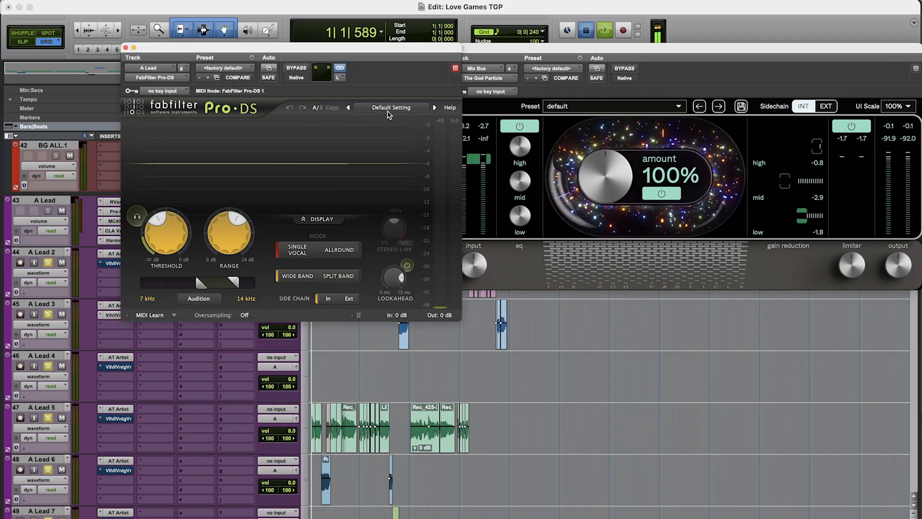
key("space")
left_click(392, 109)
mouse_move(386, 133)
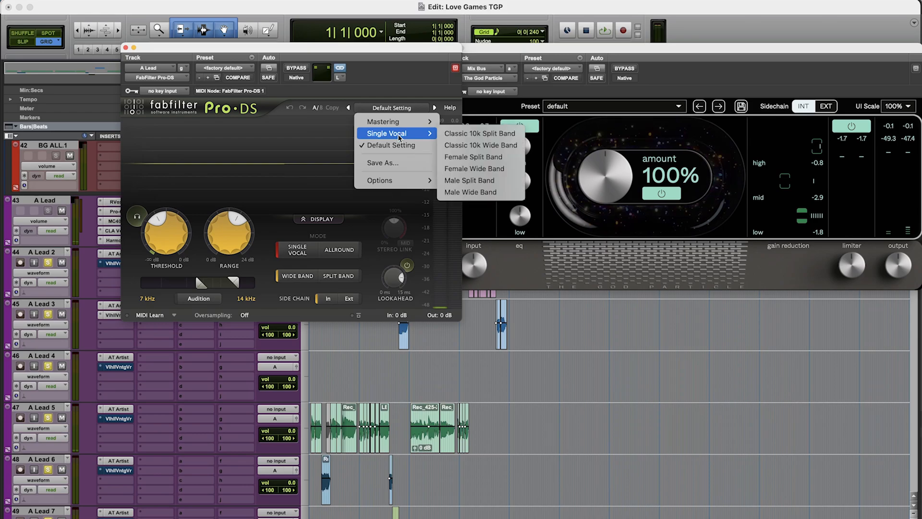
left_click(475, 181)
- Play the vocal while lowering the de-esser's lower frequency limit to 4.423 kHz and adjusting its threshold
key("space")
left_click_drag(194, 283, 178, 282)
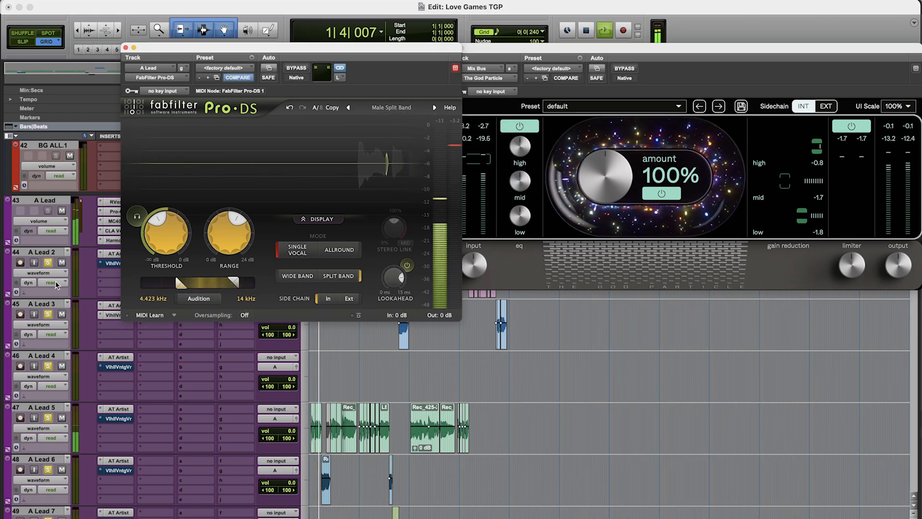
left_click_drag(162, 225, 162, 235)
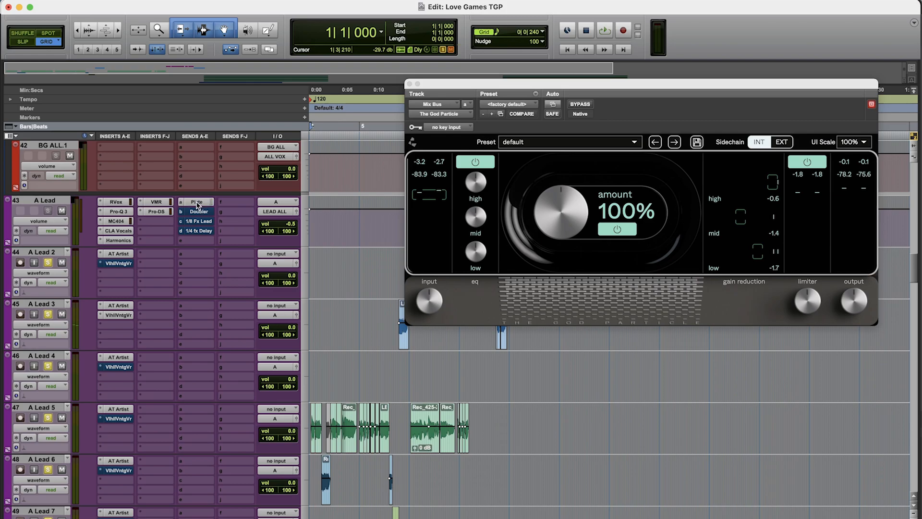
- Activate the Doubler send on A Lead and set its level to about -18.6 dB during playback
left_click(197, 202)
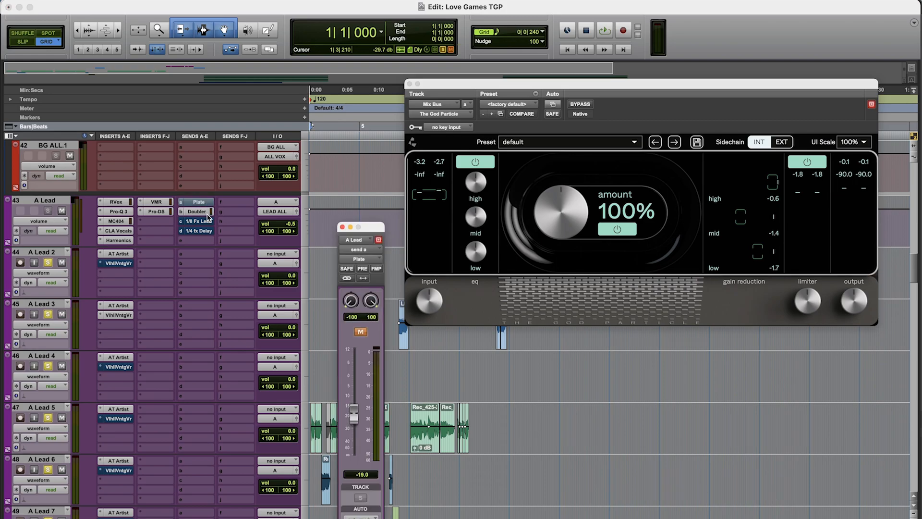
key("space")
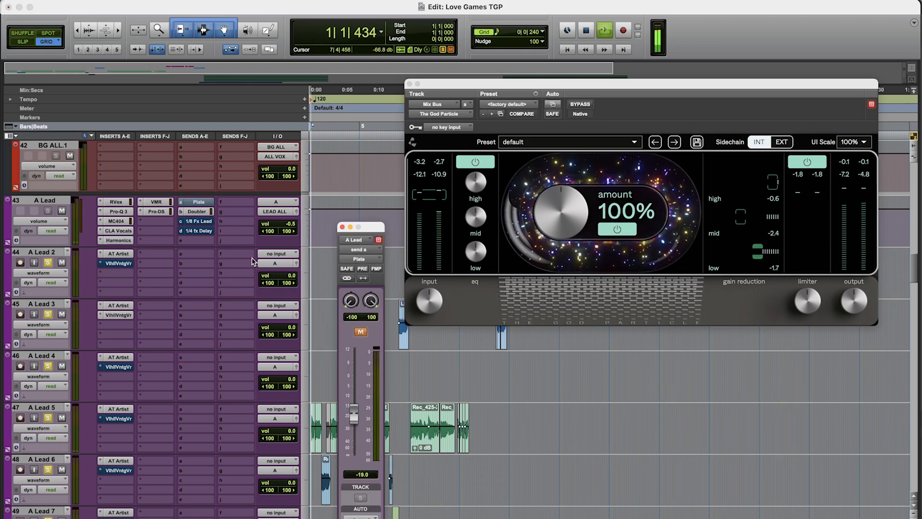
left_click(205, 212)
left_click_drag(353, 421, 354, 397)
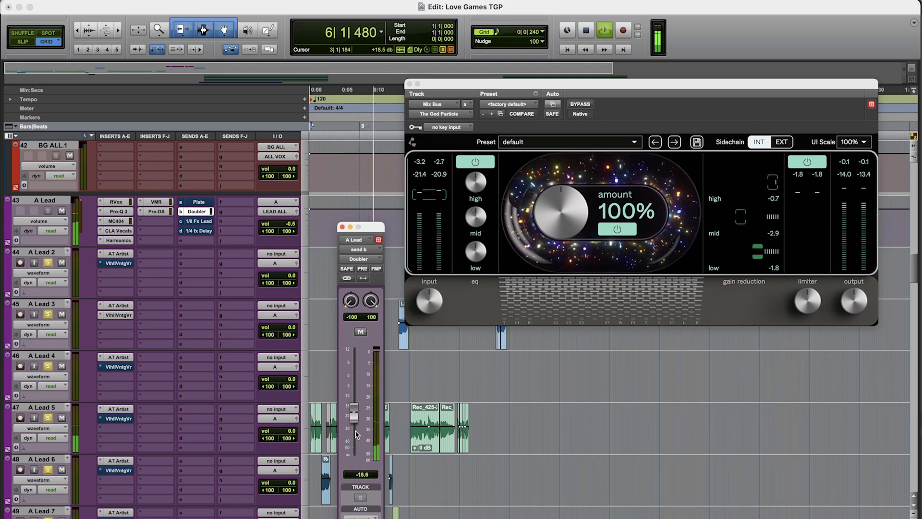
key("space")
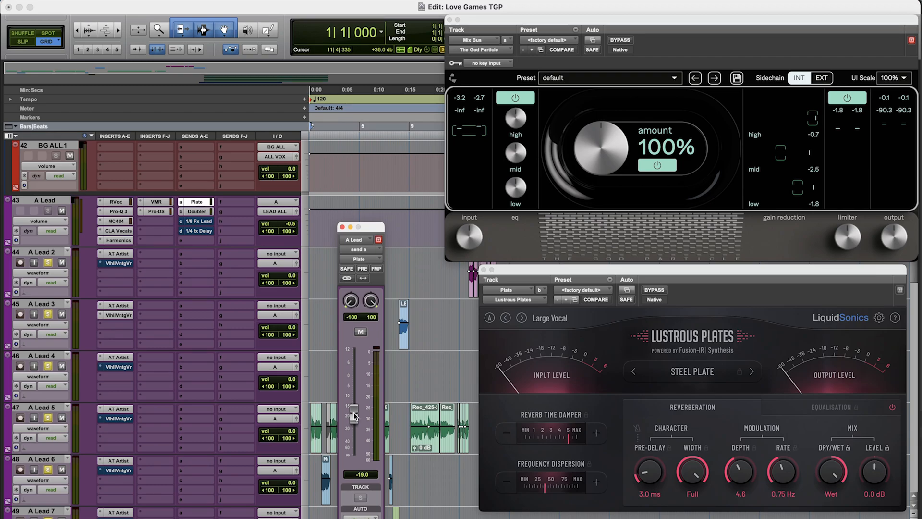
- Browse the factory Vocals presets of the Lustrous Plates reverb and keep Large Vocal loaded
left_click(550, 320)
mouse_move(578, 400)
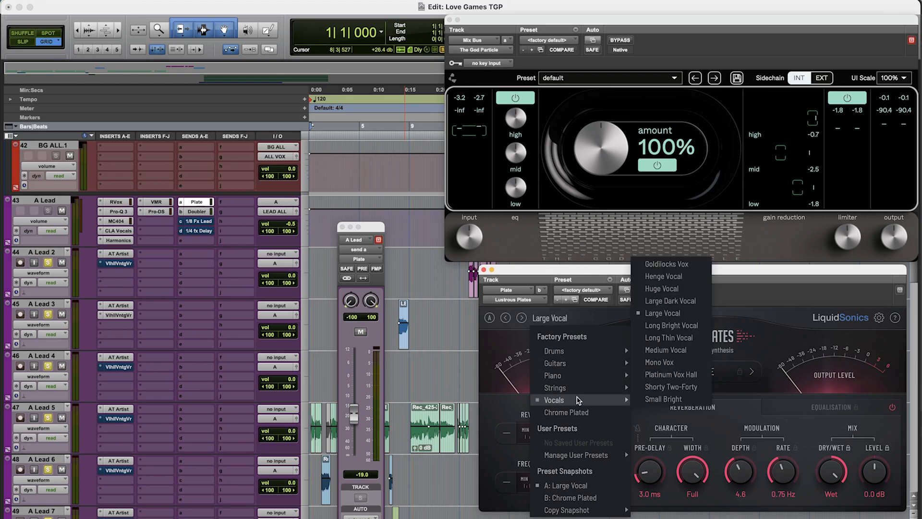
left_click(773, 285)
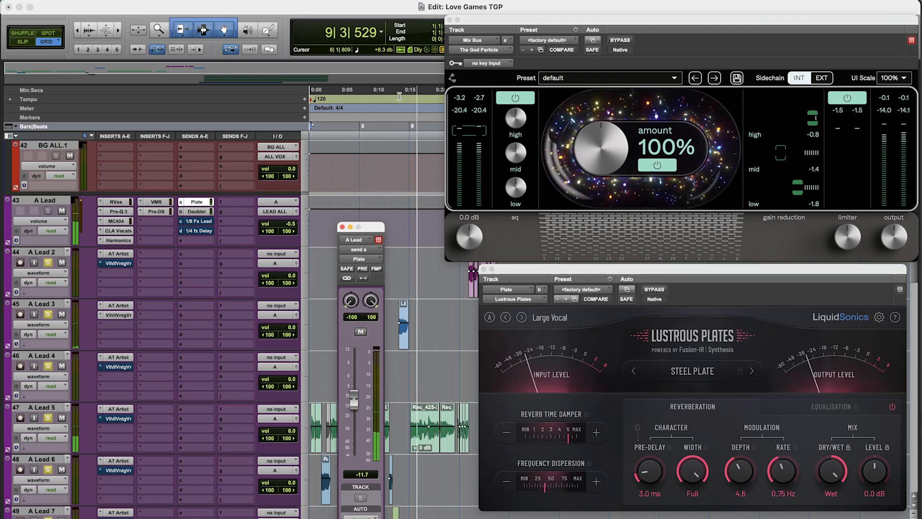
- Zoom in on the A Lead 3 clip near bar 8 and play it with its ValhallaVintageVerb settings open
left_click(401, 172)
key("t")
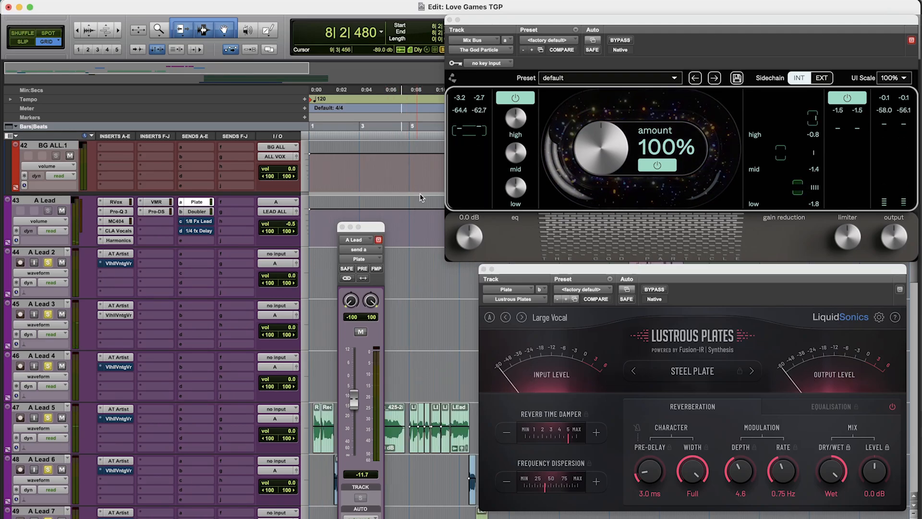
key("r")
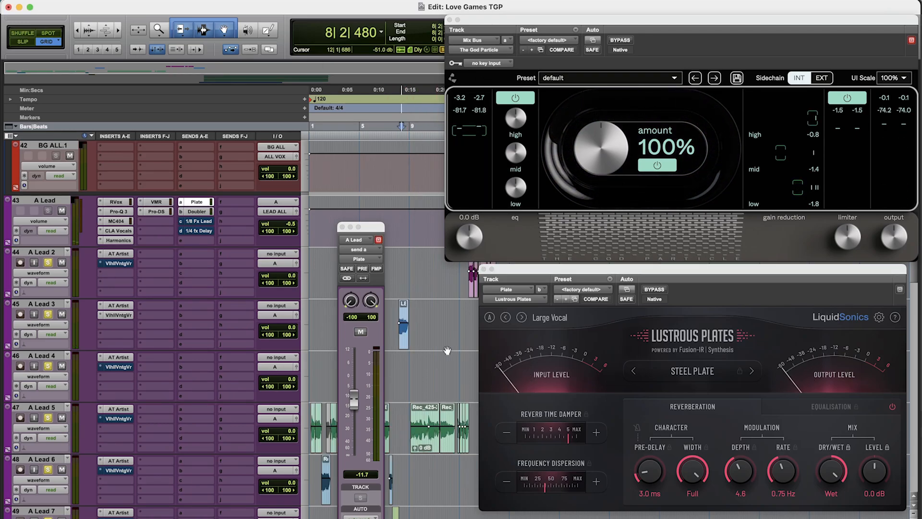
left_click(420, 319)
key("t")
key("super+w")
key("r")
left_click(427, 320)
key("t")
key("t")
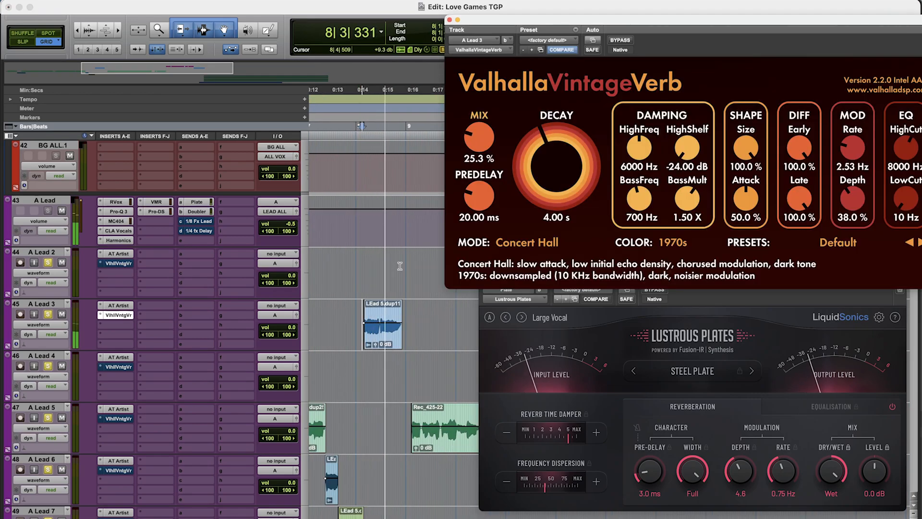
key("space")
key("space")
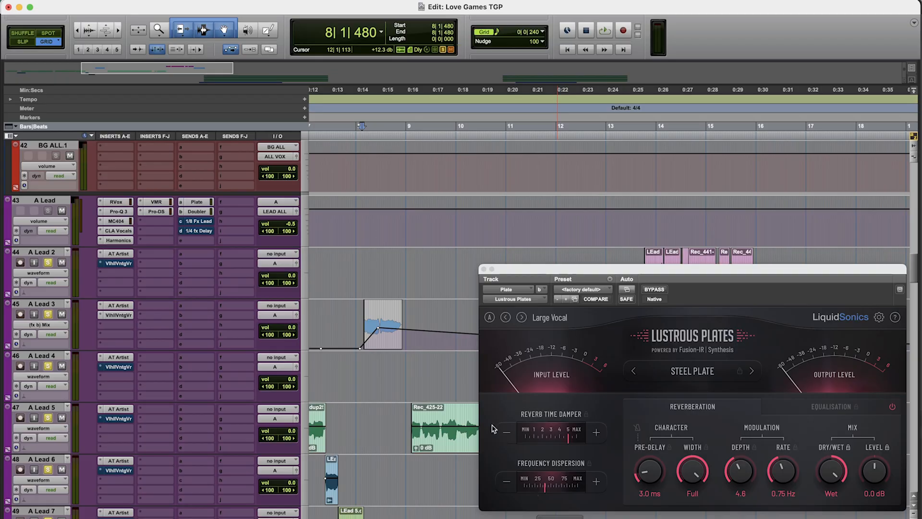
- Play the vocal through the A Lead 3 reverb mix automation and set that track's view to waveform
key("space")
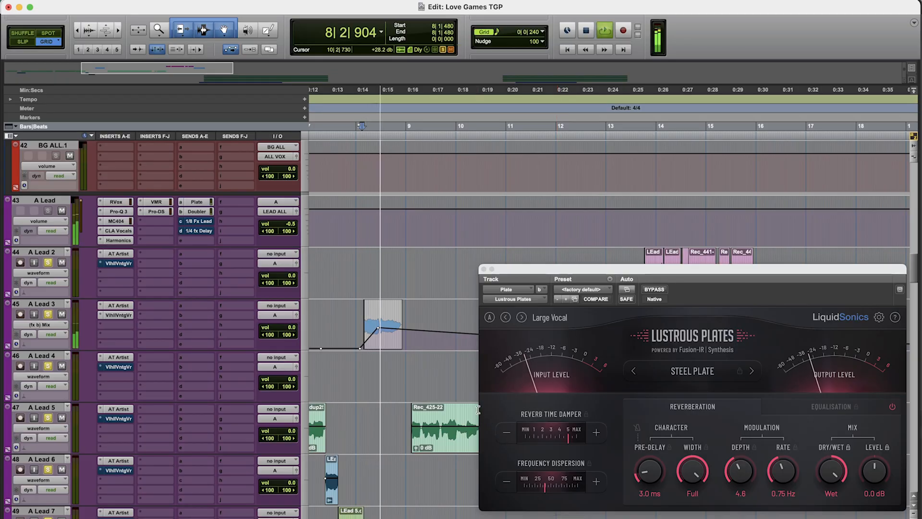
key("r")
key("r")
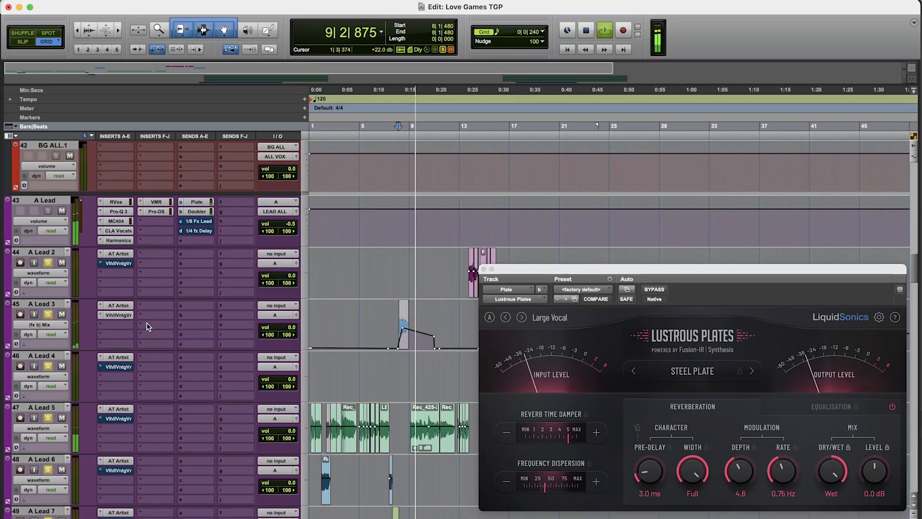
left_click(59, 328)
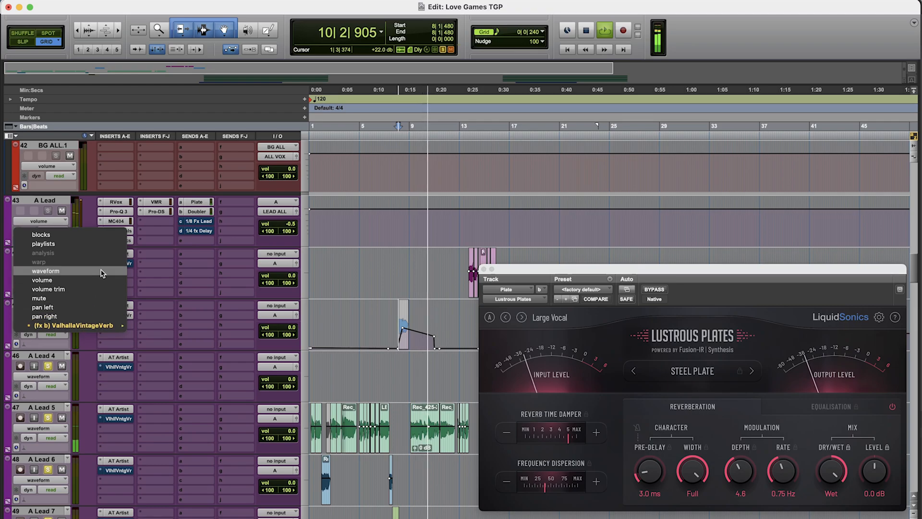
left_click(58, 272)
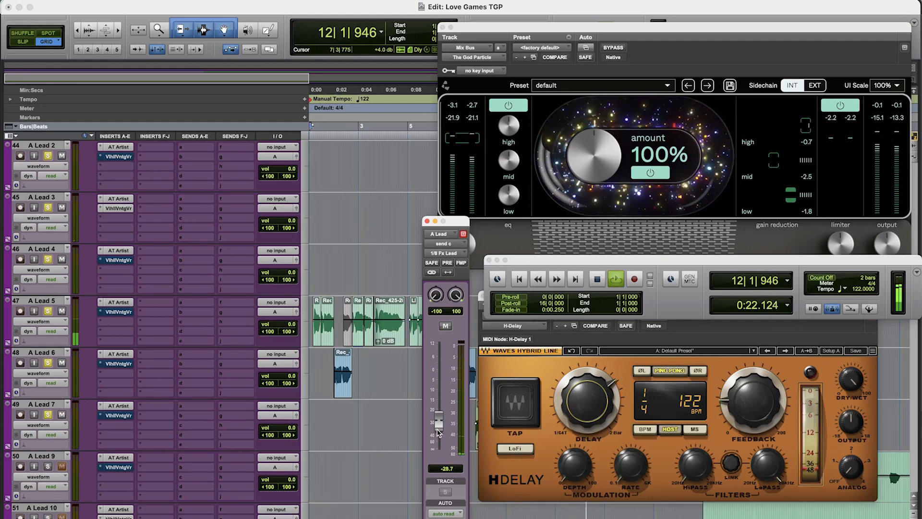
- Replay the vocal with H-Delay and set the A Lead's 1/8 Fx Lead send to -31.2 dB
key("space")
key("space")
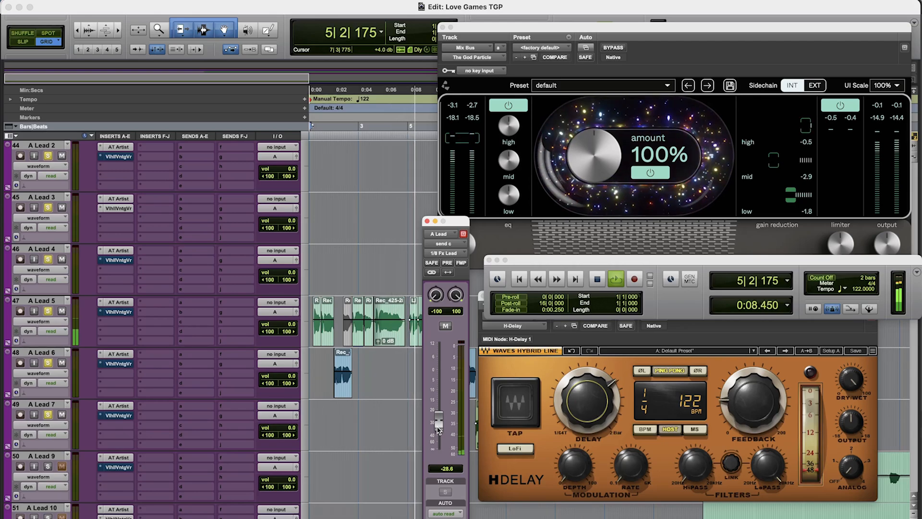
key("space")
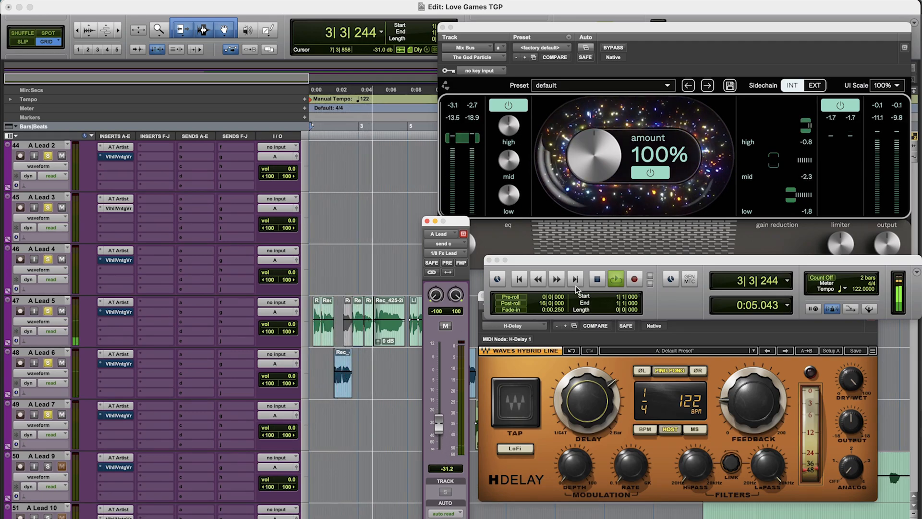
- Close the transport, H-Delay and A Lead send windows, and move The God Particle window up
left_click(489, 260)
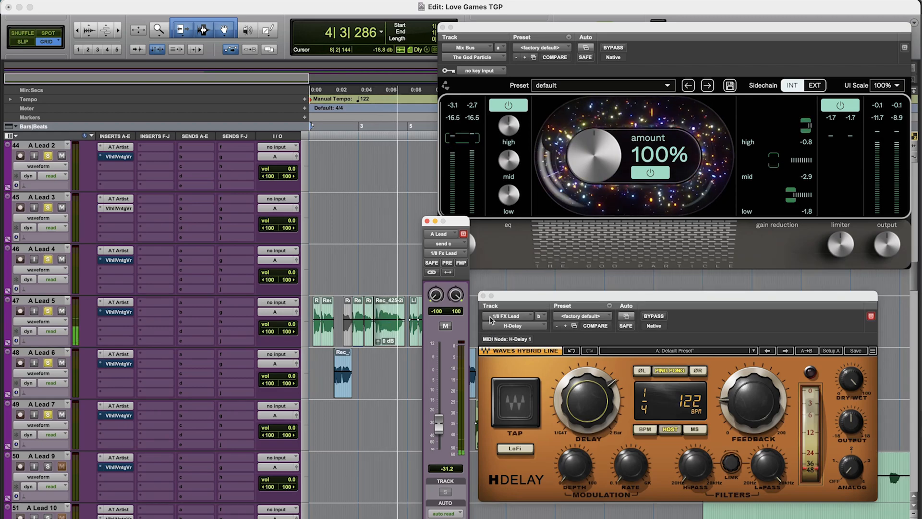
left_click(483, 296)
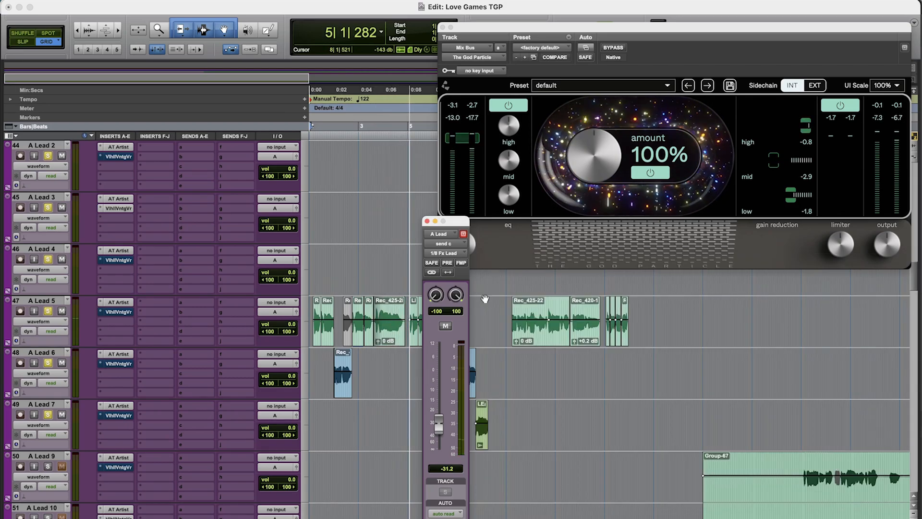
left_click(428, 222)
left_click_drag(605, 29, 605, 5)
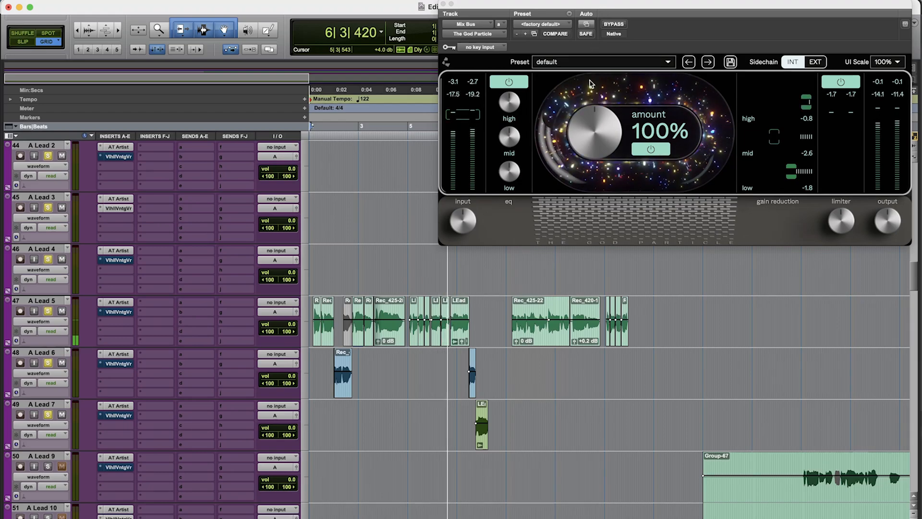
- Save the A Lead chain as track preset 1 in the Avid category, replacing the existing preset
key("r")
scroll(523, 350, "down", 4)
scroll(523, 349, "up", 6)
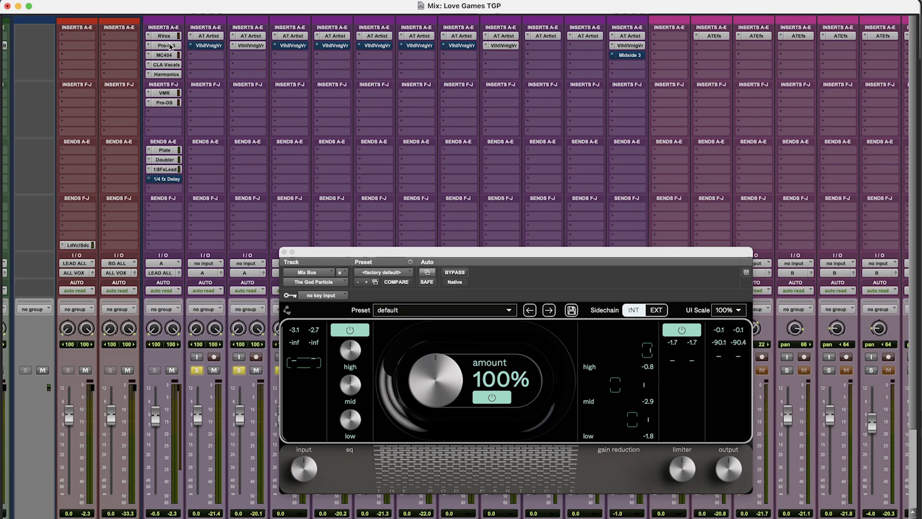
key("super+equal")
scroll(120, 267, "down", 3)
scroll(120, 267, "up", 3)
scroll(120, 267, "down", 2)
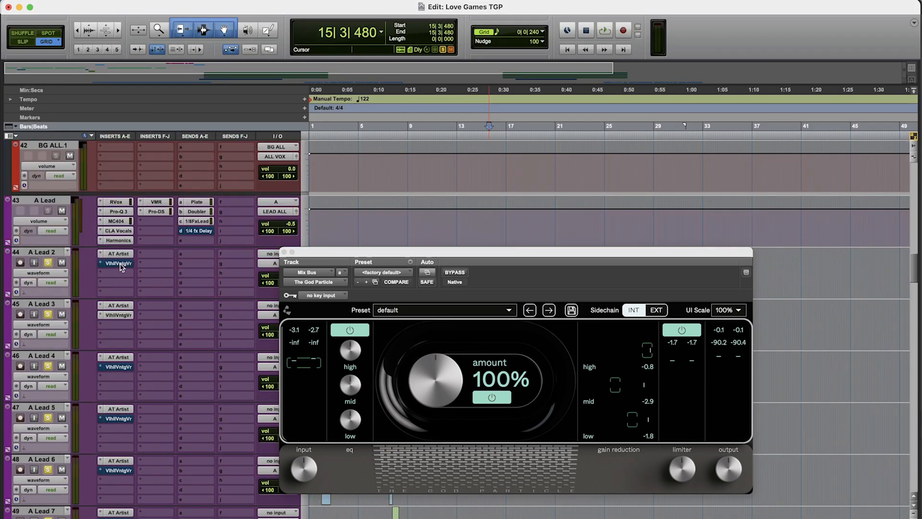
left_click(101, 203)
left_click(134, 239)
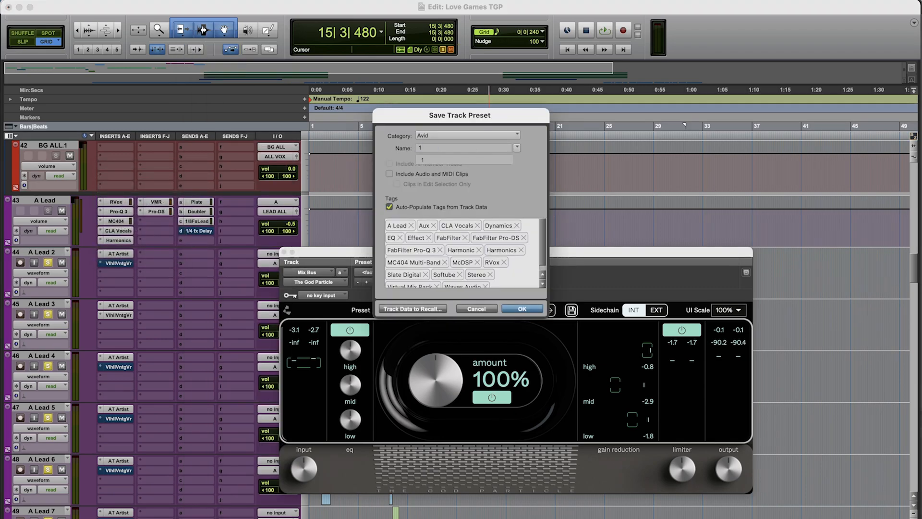
left_click(523, 307)
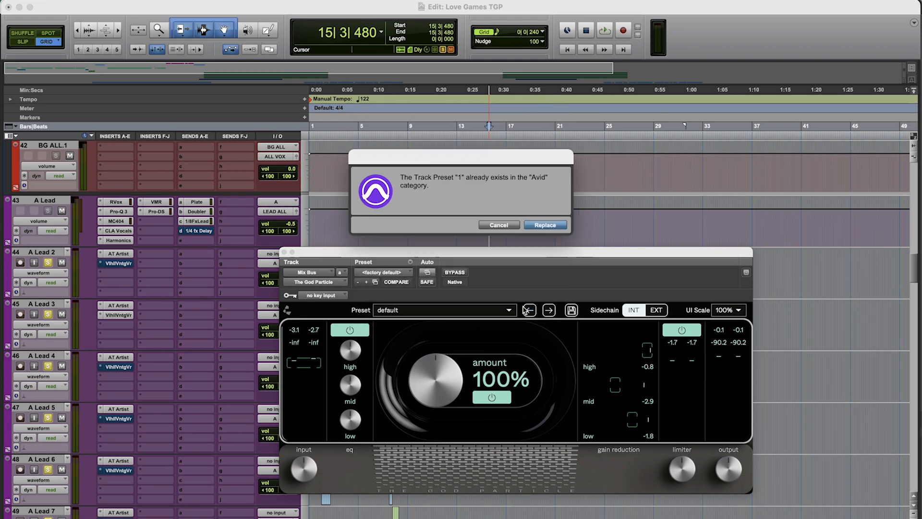
left_click(545, 225)
- Recall track preset 1 as inserts on the selected BLeadAL and CL tracks in the Mix window
key("super+equal")
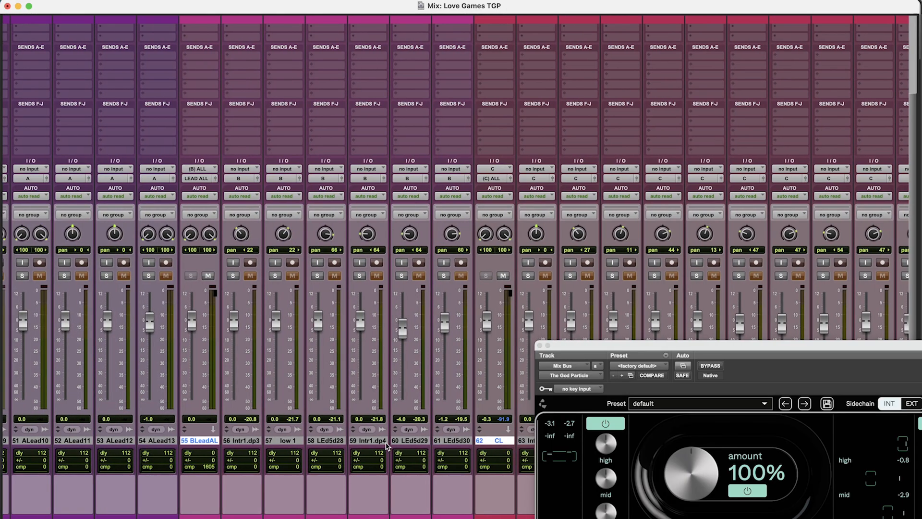
scroll(385, 426, "up", 5)
scroll(399, 426, "down", 5)
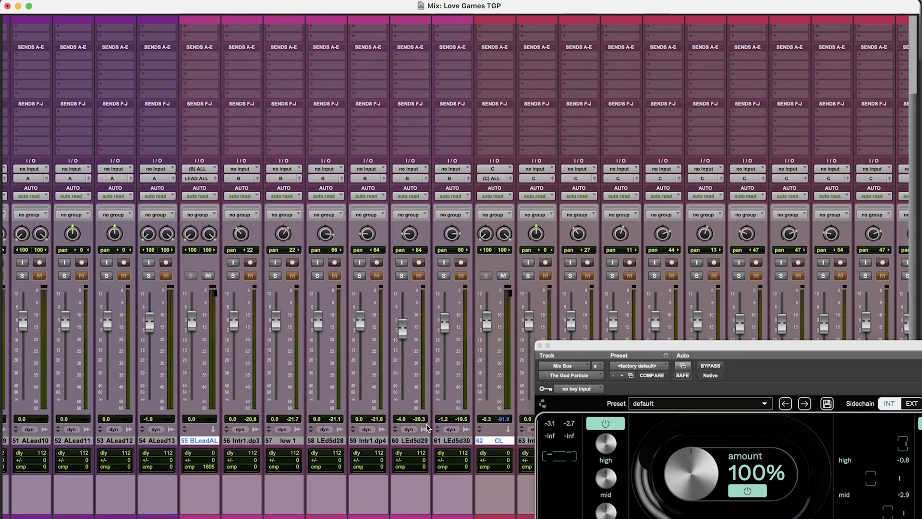
scroll(501, 437, "up", 5)
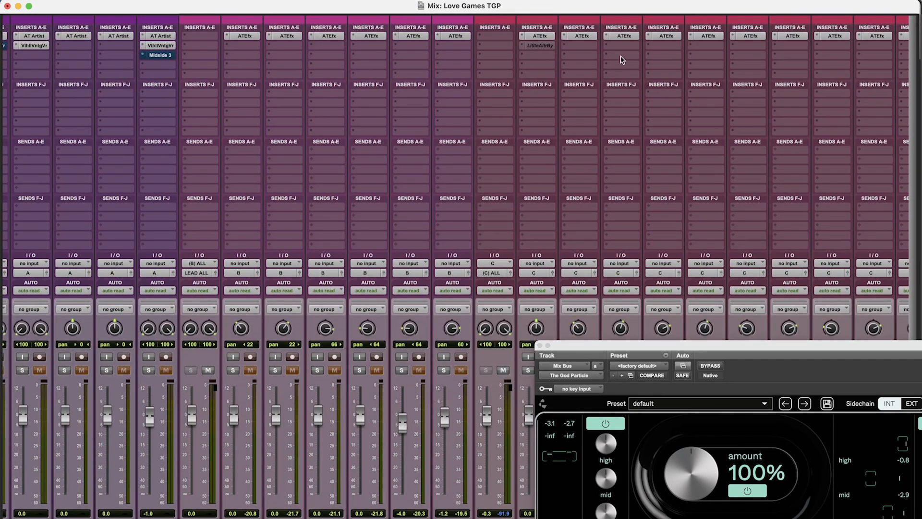
left_click(491, 40)
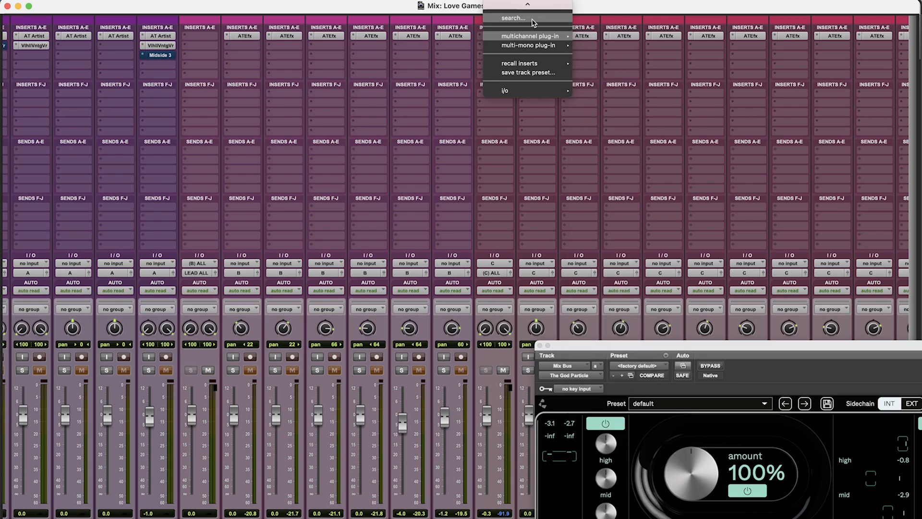
type("1")
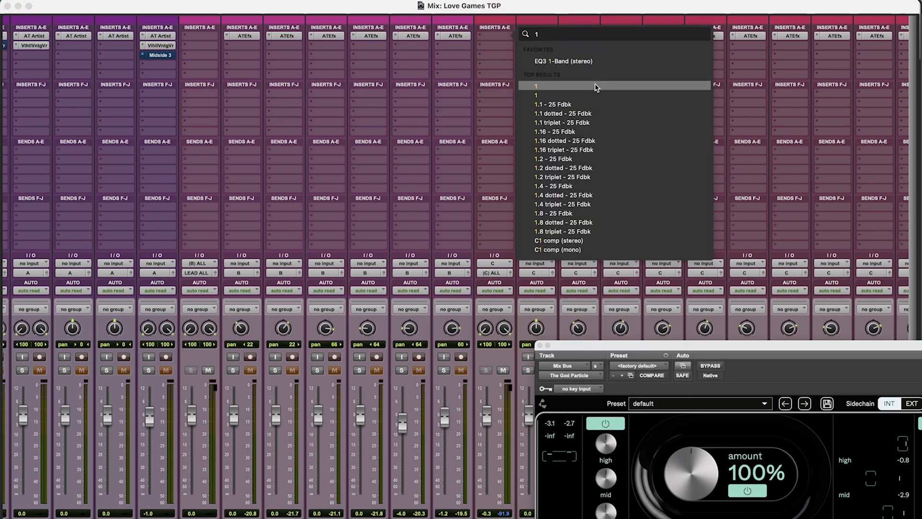
left_click(596, 87)
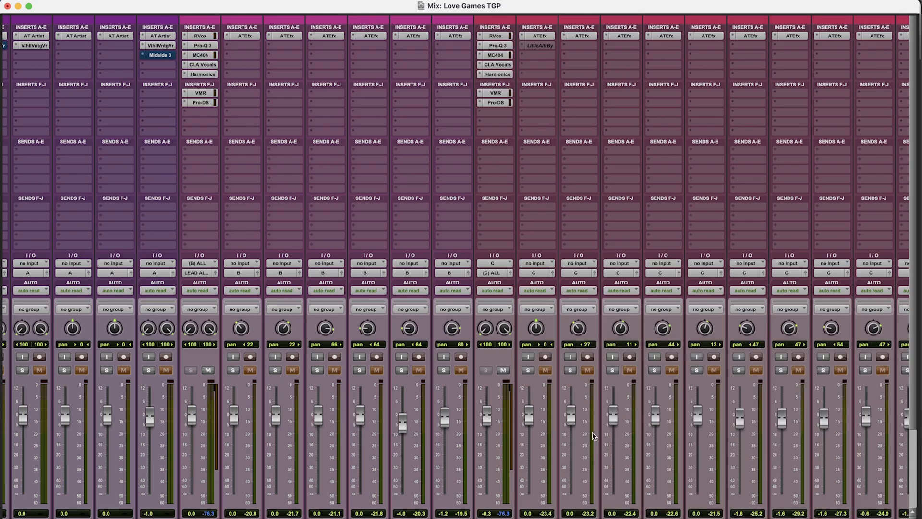
- Play the B Lead section in the Edit window, with The God Particle window moved clear of the tracks, and stop playback
key("super+equal")
scroll(547, 267, "up", 5)
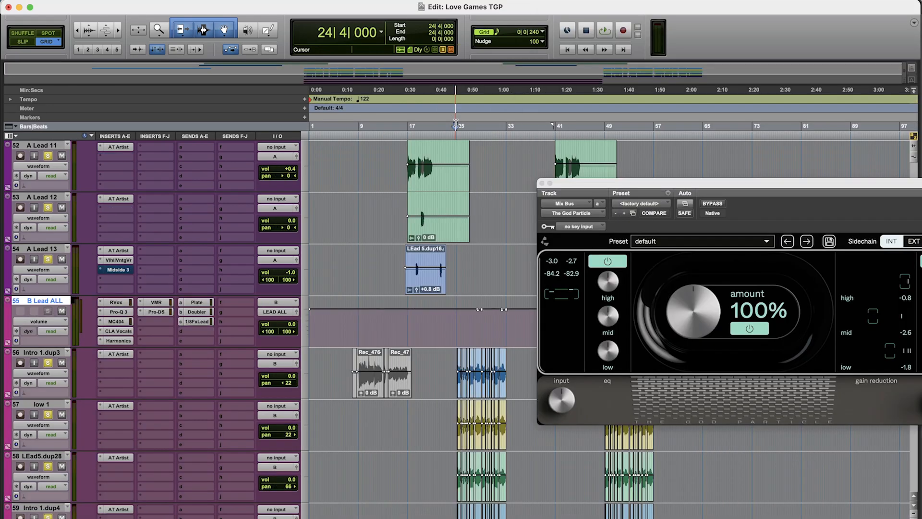
scroll(485, 204, "down", 1)
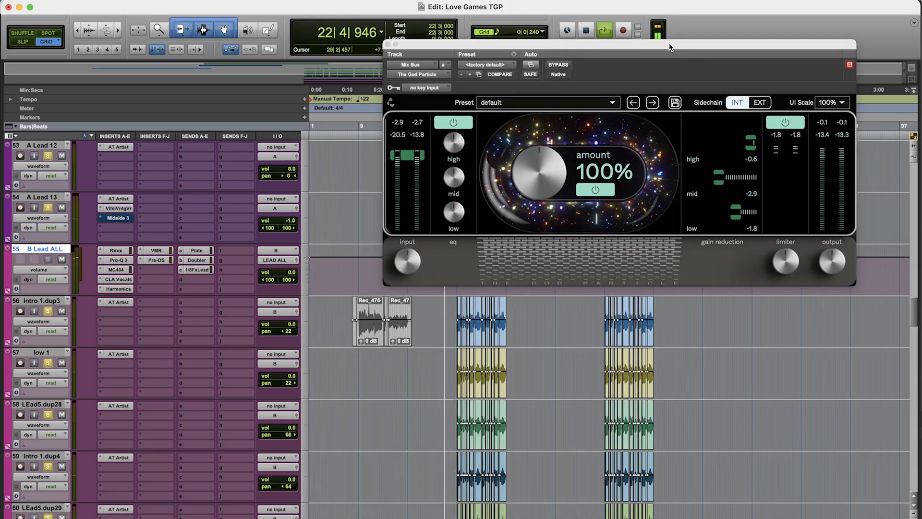
left_click_drag(680, 44, 743, 40)
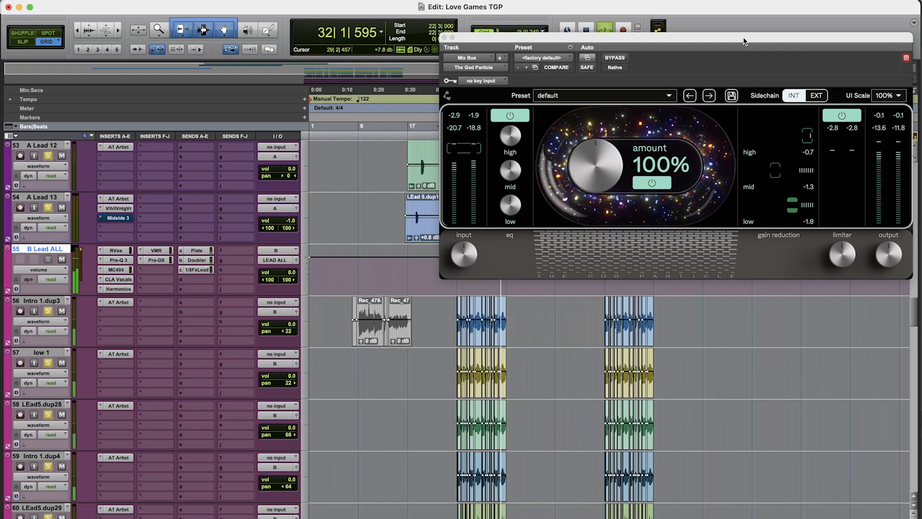
key("space")
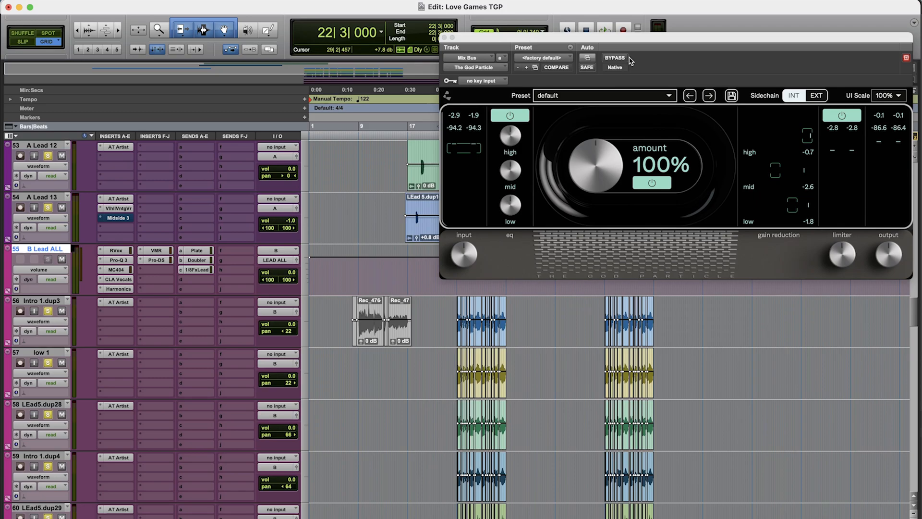
- Play the song from the beginning and compare the intro with The God Particle bypassed and active on the Mix Bus
key("Return")
key("space")
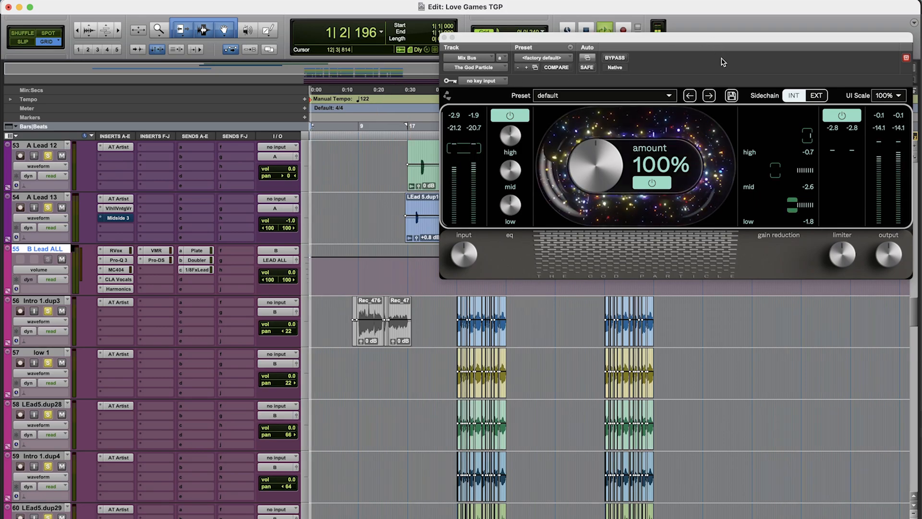
left_click(613, 58)
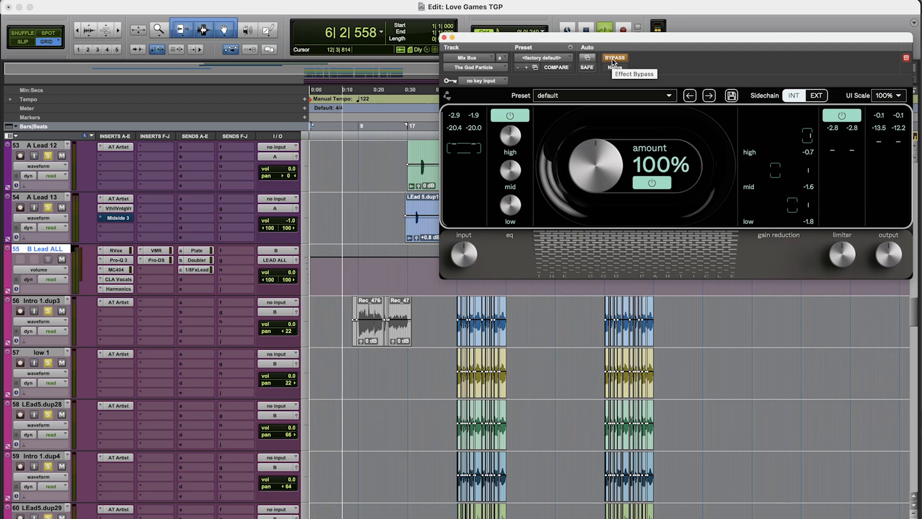
left_click(612, 59)
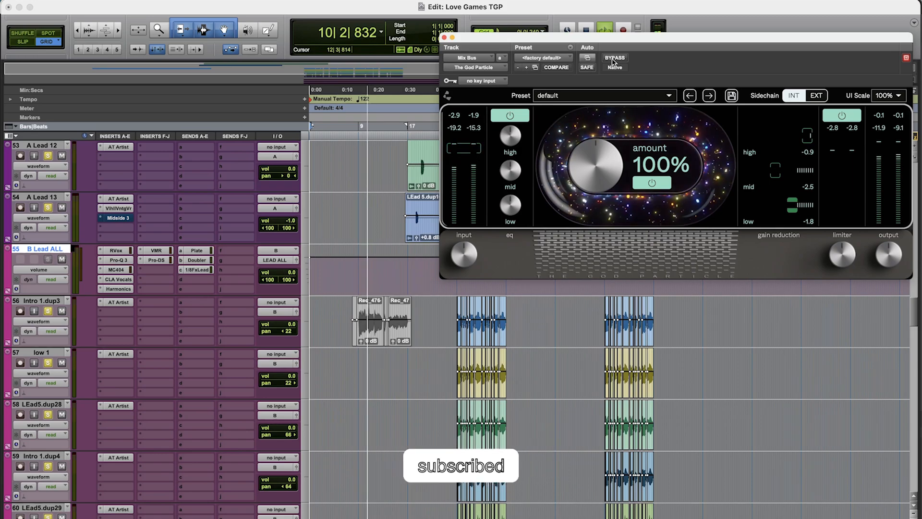
left_click(615, 58)
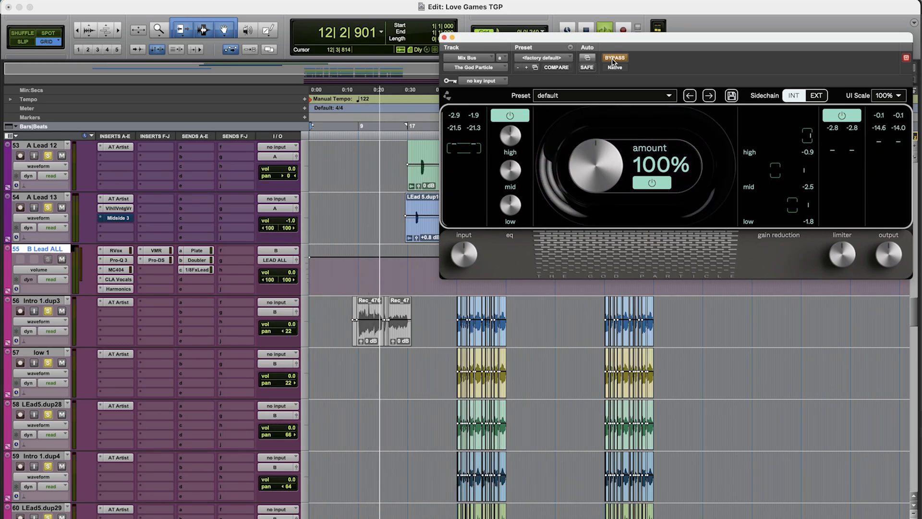
left_click(615, 58)
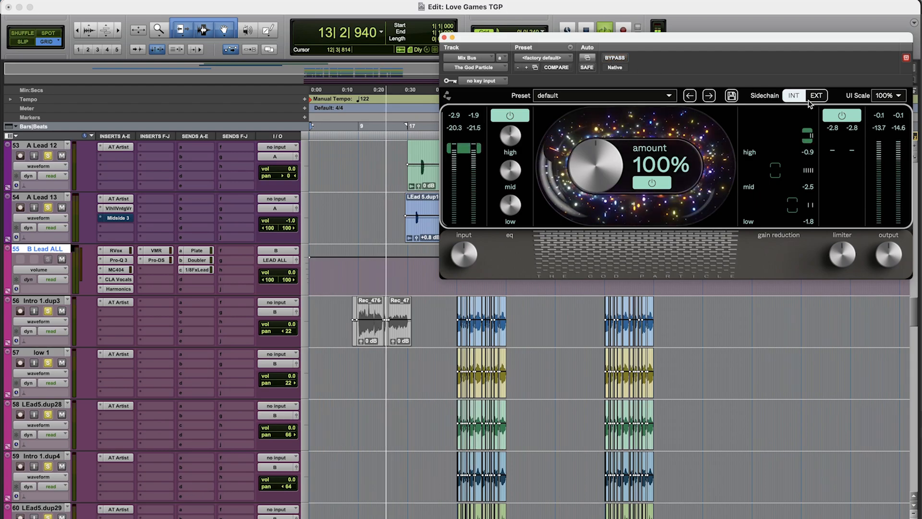
- Toggle The God Particle's limiter off and back on during playback and bring the A Lead tracks into view
left_click(842, 116)
left_click(842, 115)
scroll(756, 313, "up", 5)
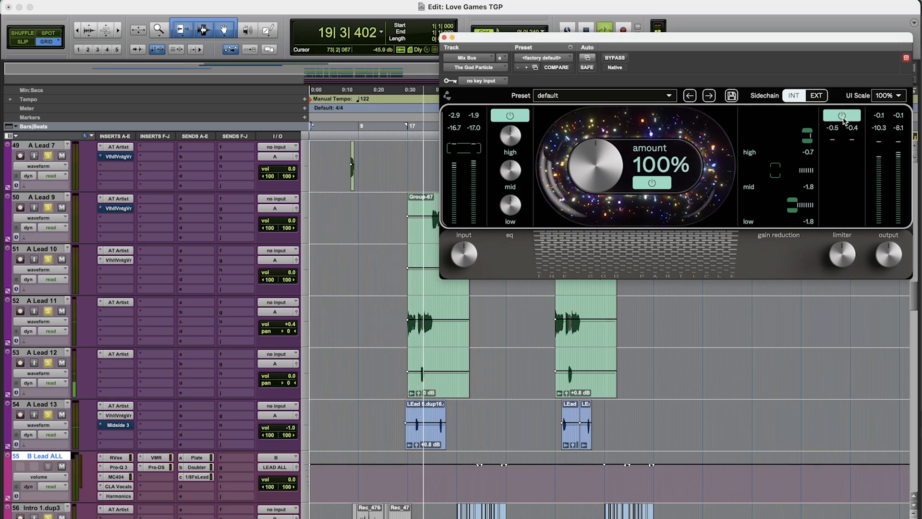
- Move The God Particle window up and compare the A Lead section with the plugin bypassed and active
left_click_drag(673, 39, 679, 12)
left_click(620, 26)
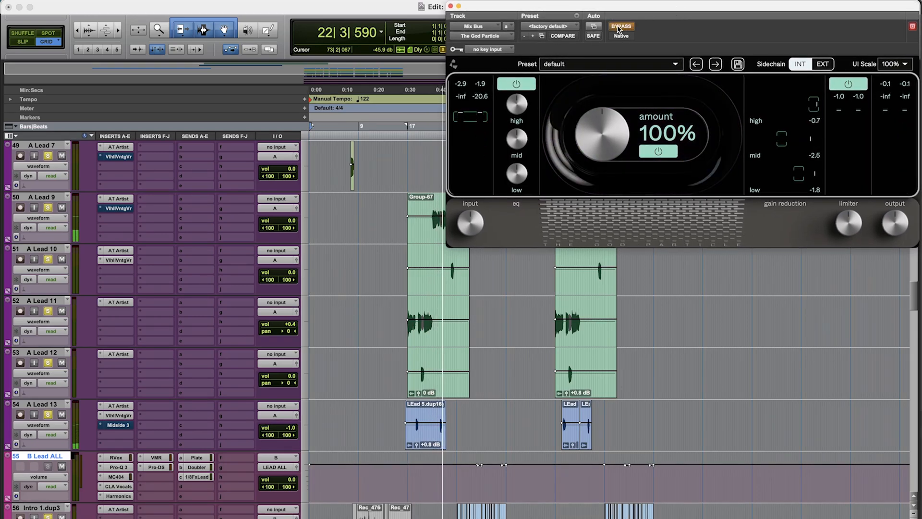
left_click(619, 27)
- Compare the B Lead section with The God Particle bypassed and active while following the B Lead ALL tracks
scroll(686, 300, "down", 5)
scroll(686, 300, "down", 1)
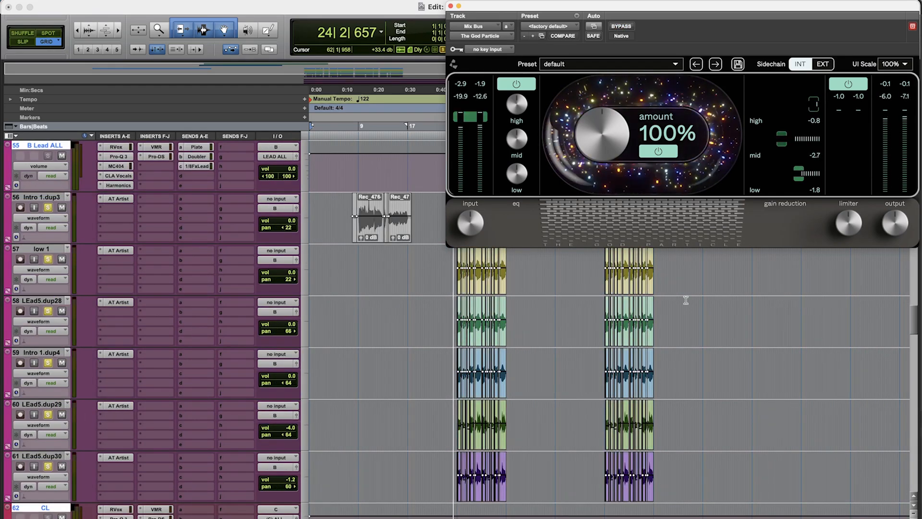
left_click(619, 27)
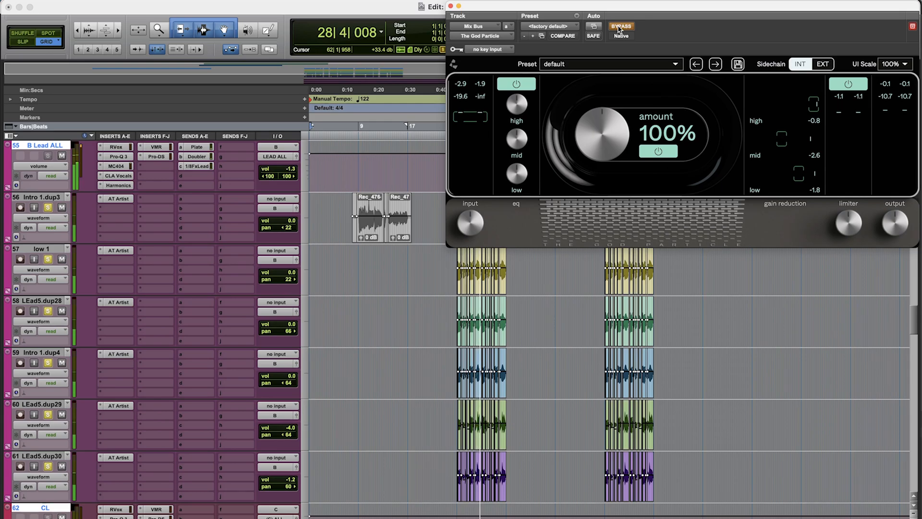
left_click(619, 27)
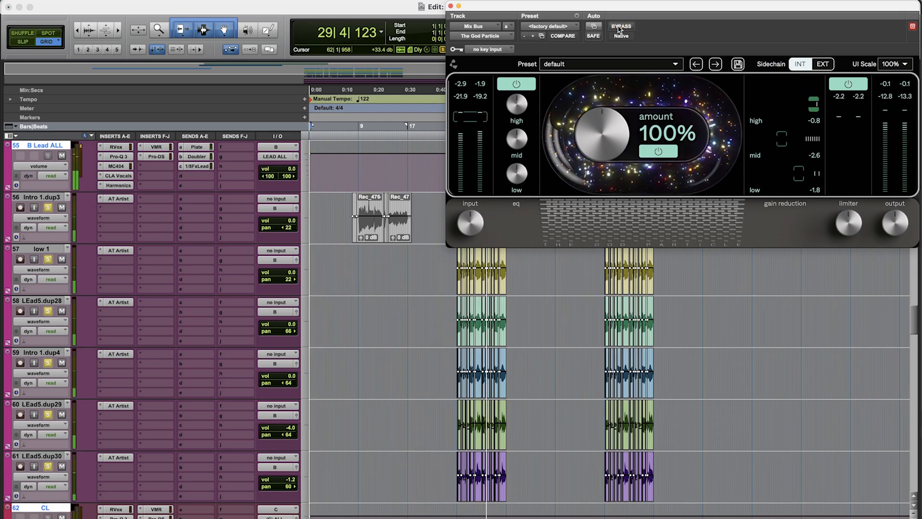